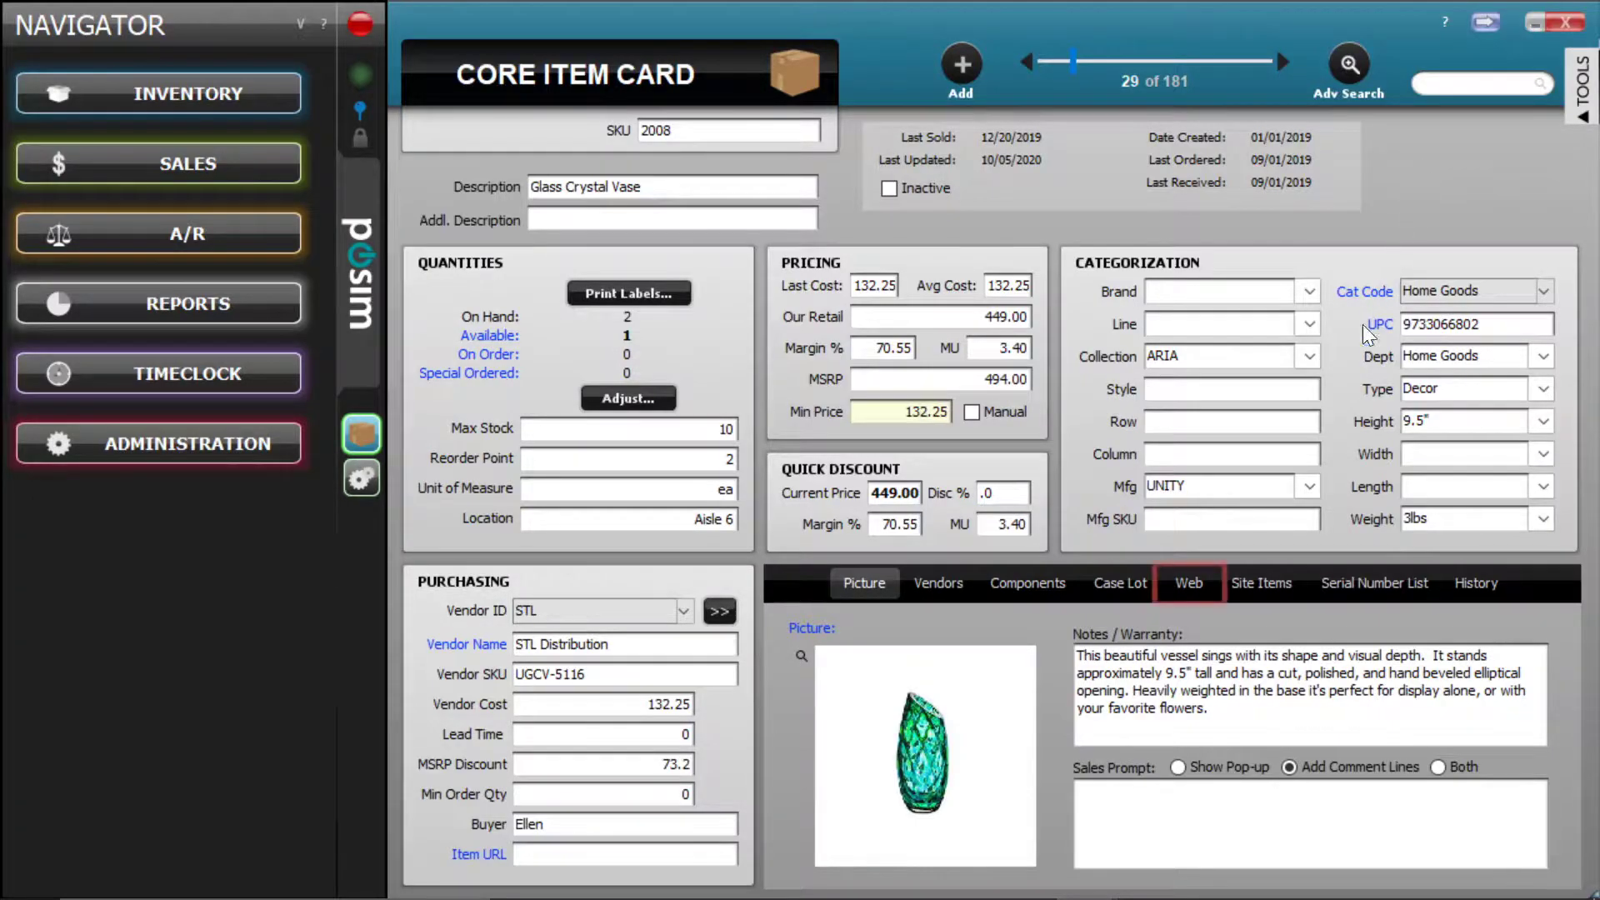
pyautogui.click(1191, 583)
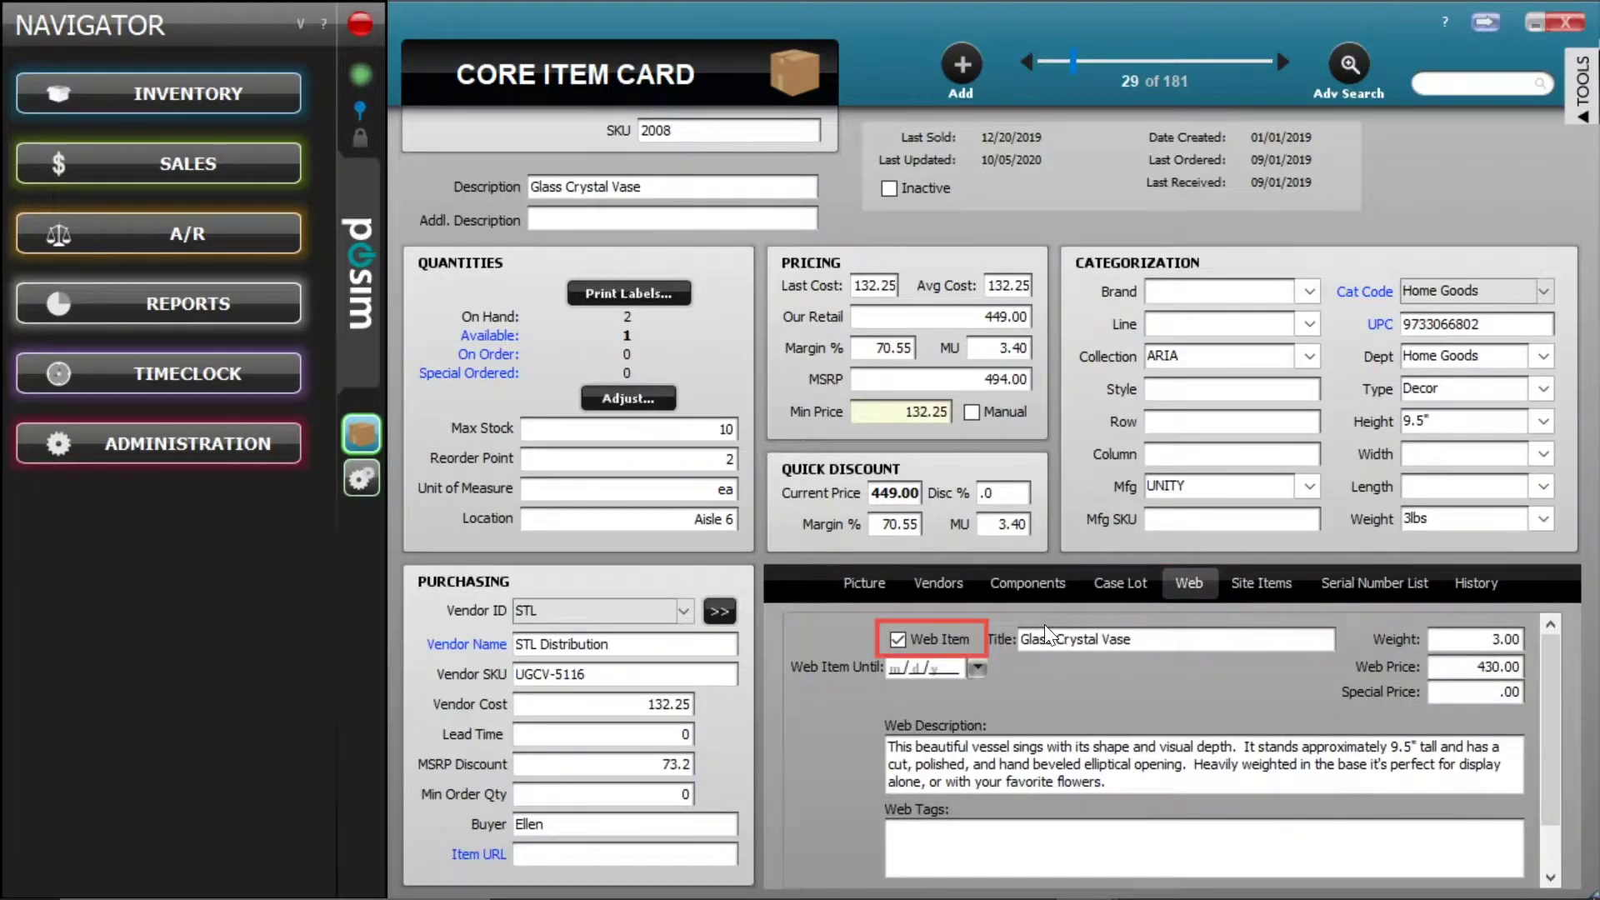
pyautogui.click(936, 636)
pyautogui.click(1174, 640)
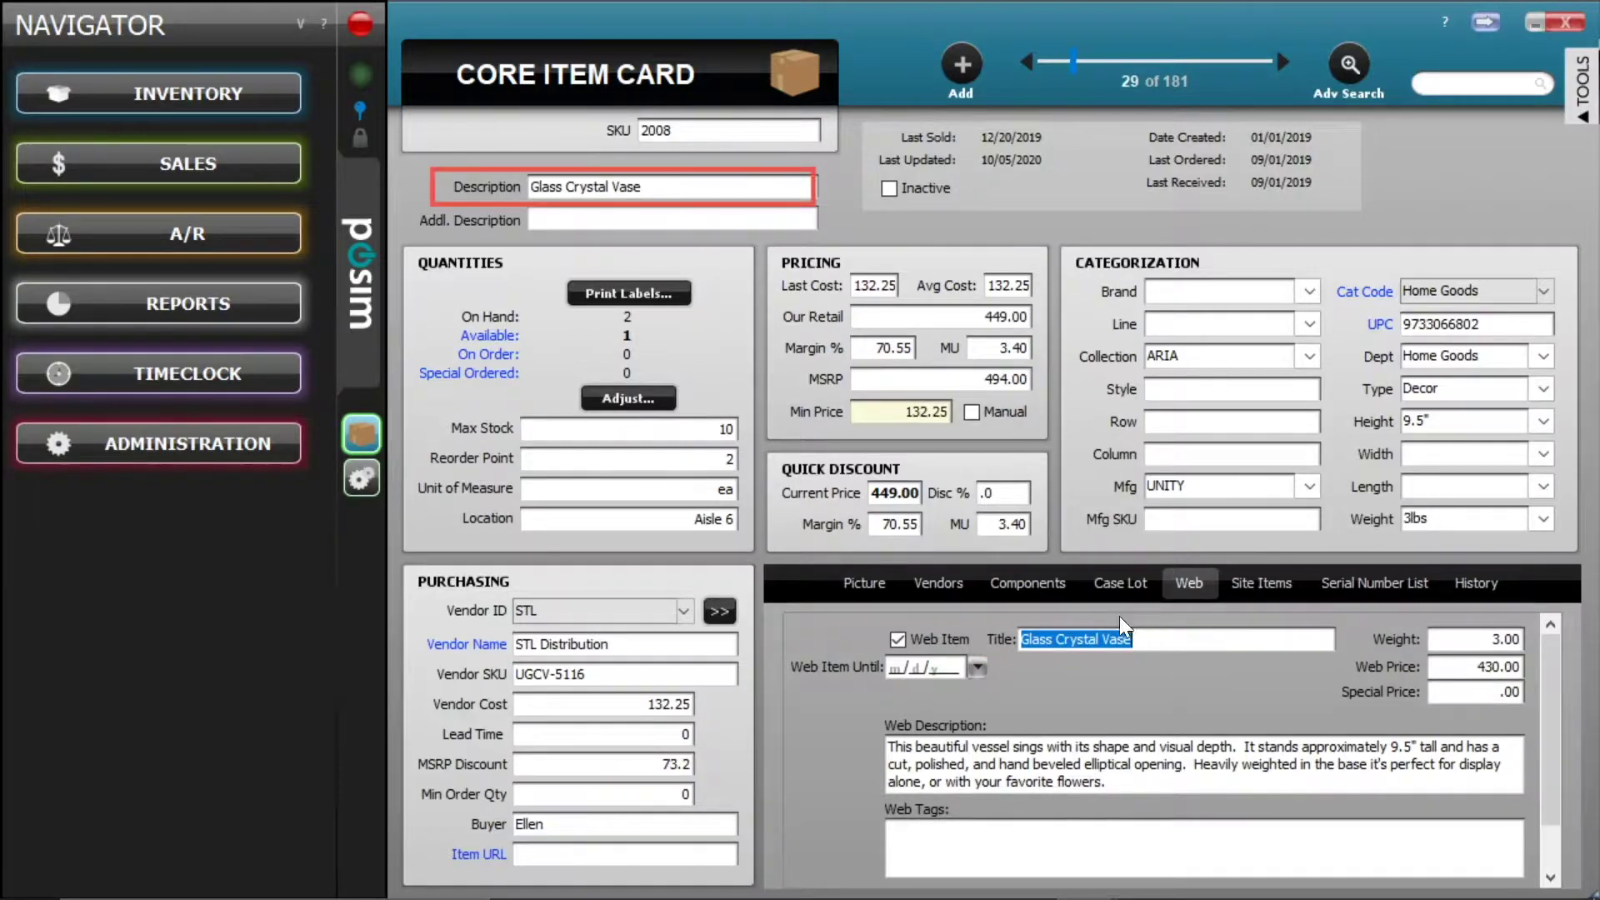
pyautogui.click(693, 182)
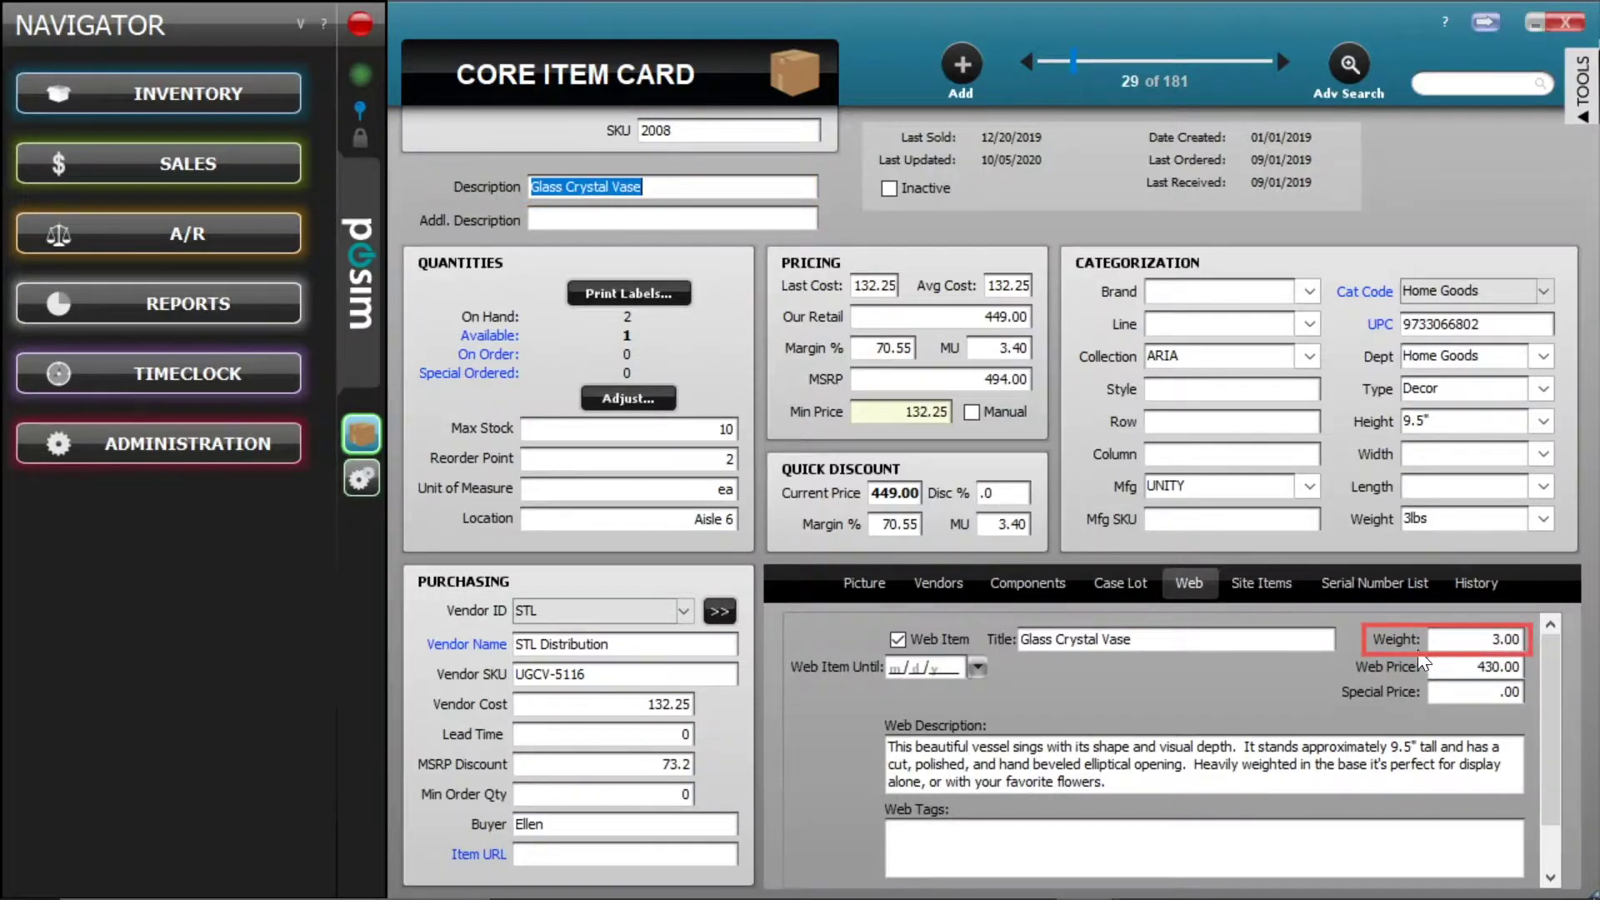
pyautogui.click(1454, 642)
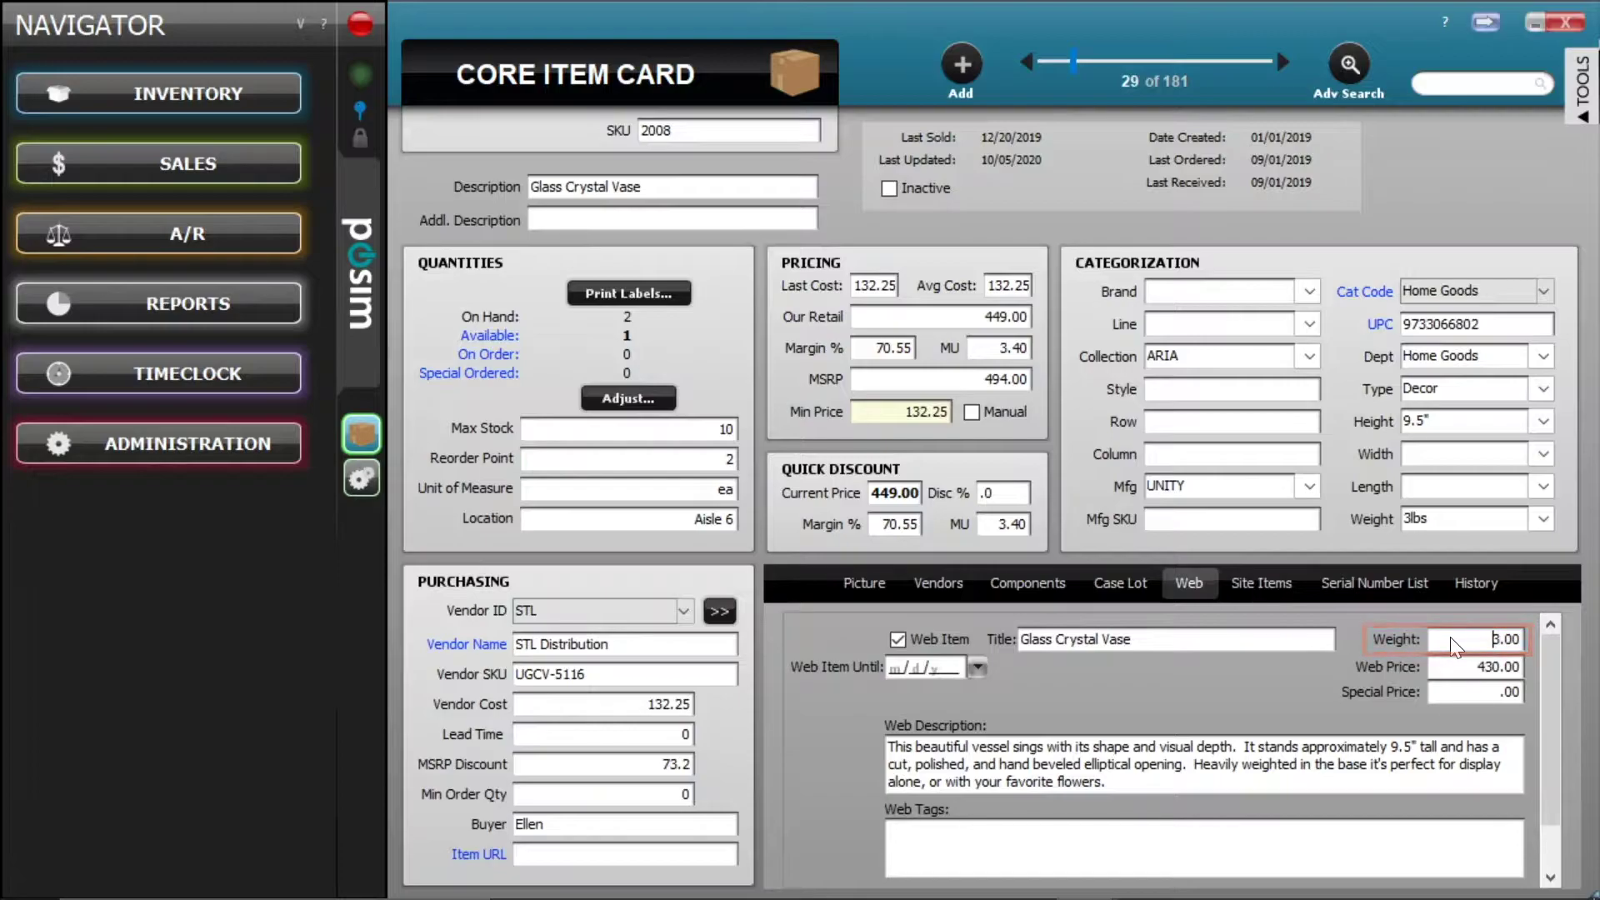
# Step: Replace the Glass Crystal Vase's web price with the 449.00 current price and enter a 430 special price
pyautogui.click(1446, 674)
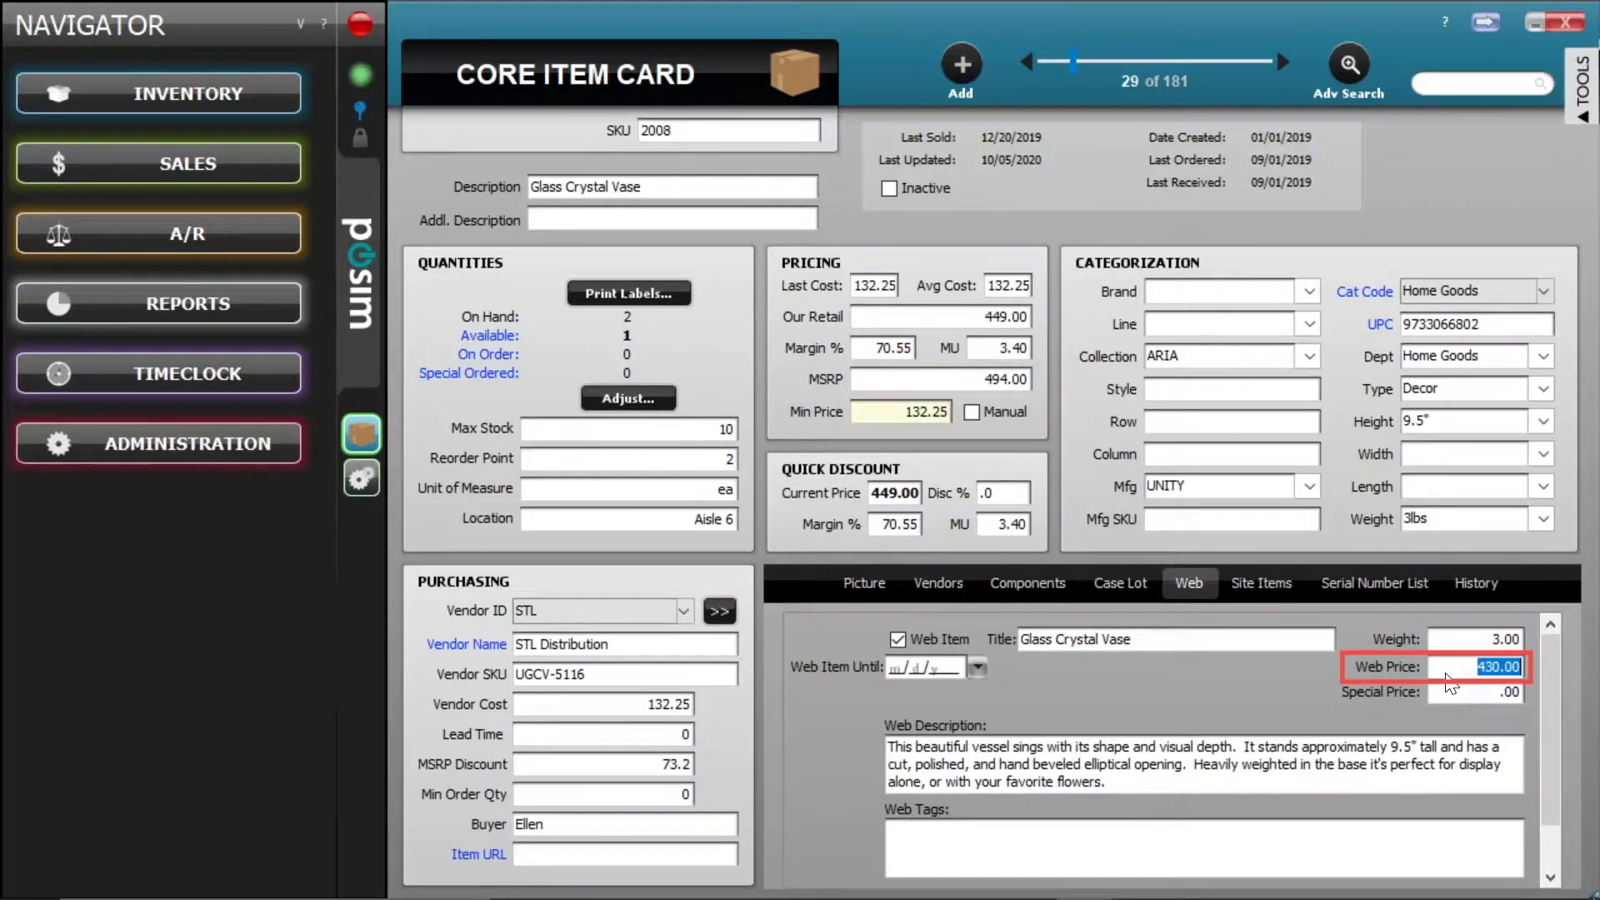
pyautogui.press('Delete')
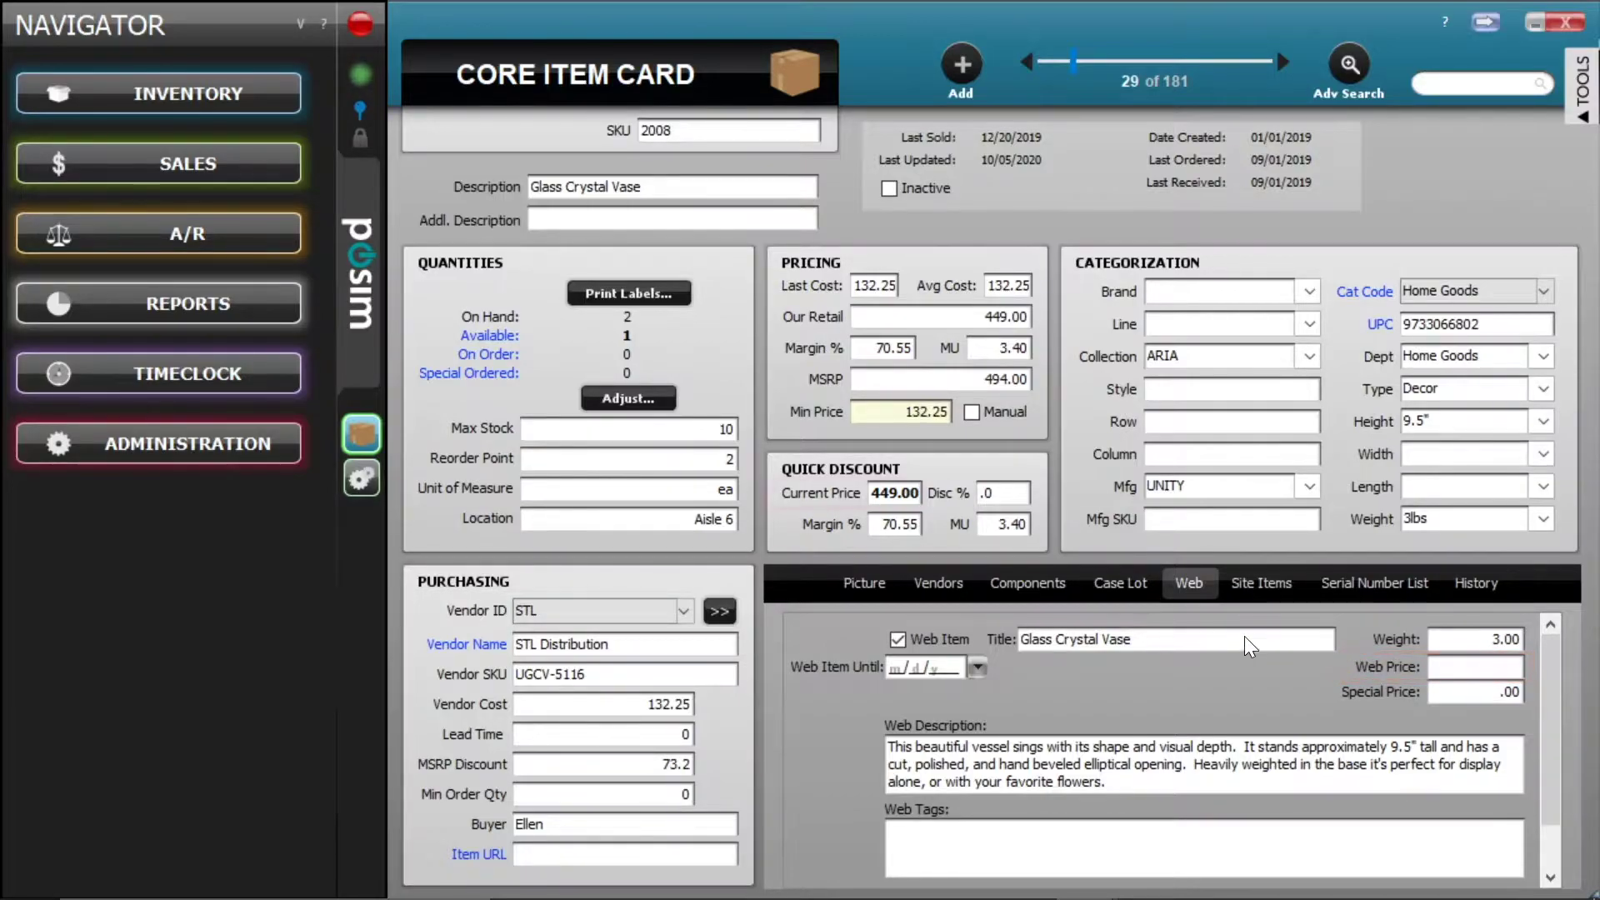
pyautogui.click(893, 492)
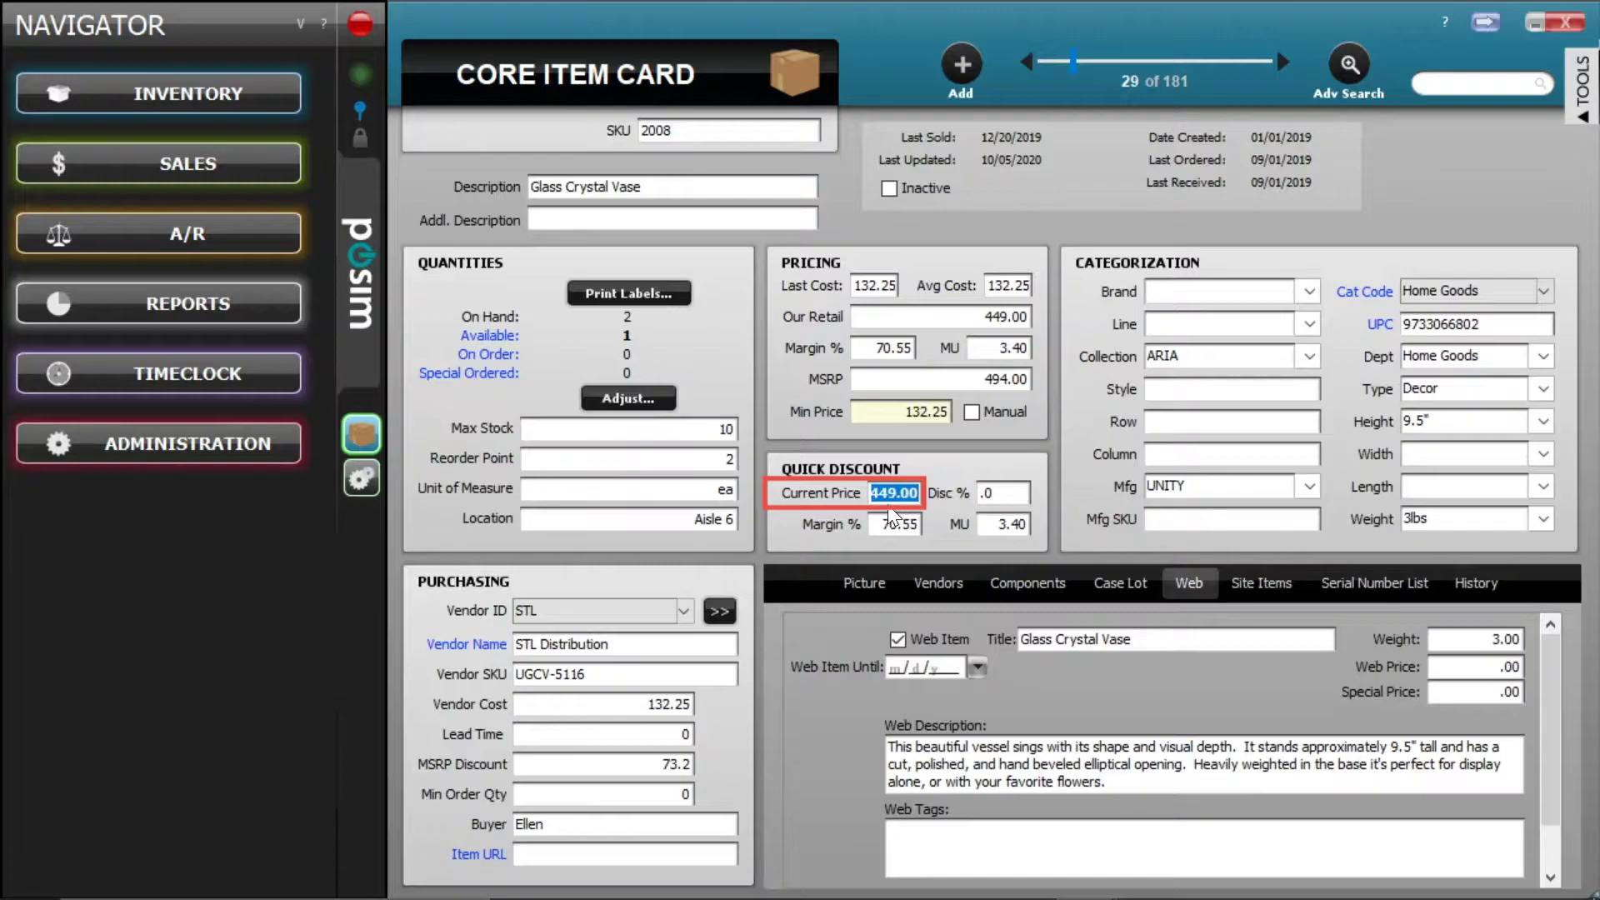
pyautogui.click(1476, 691)
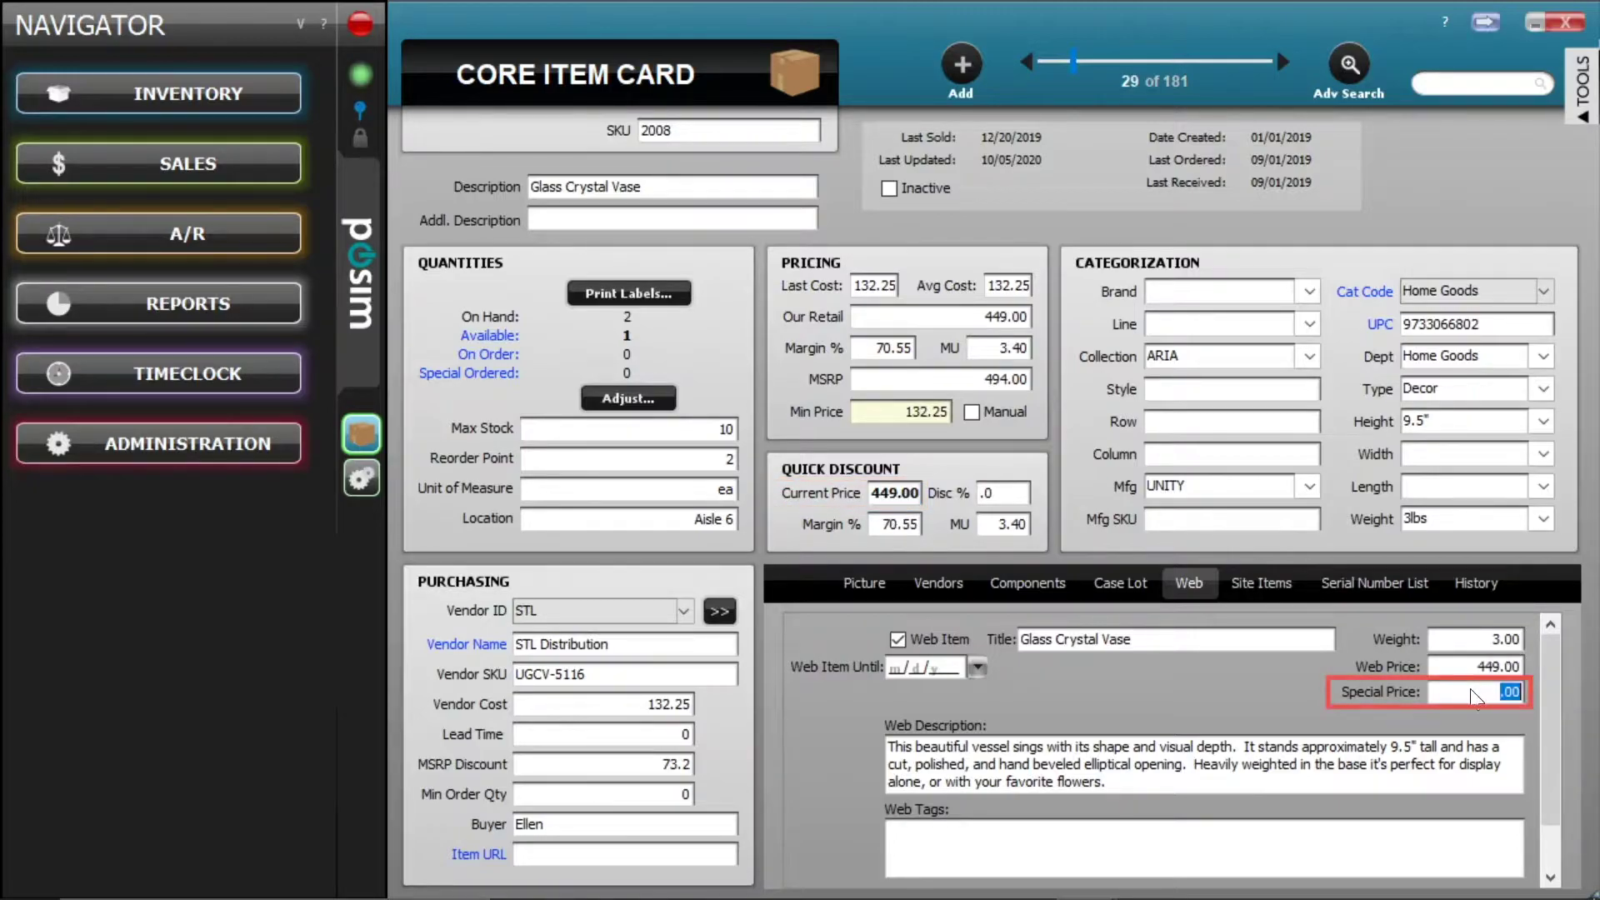
pyautogui.write('430')
pyautogui.click(1468, 671)
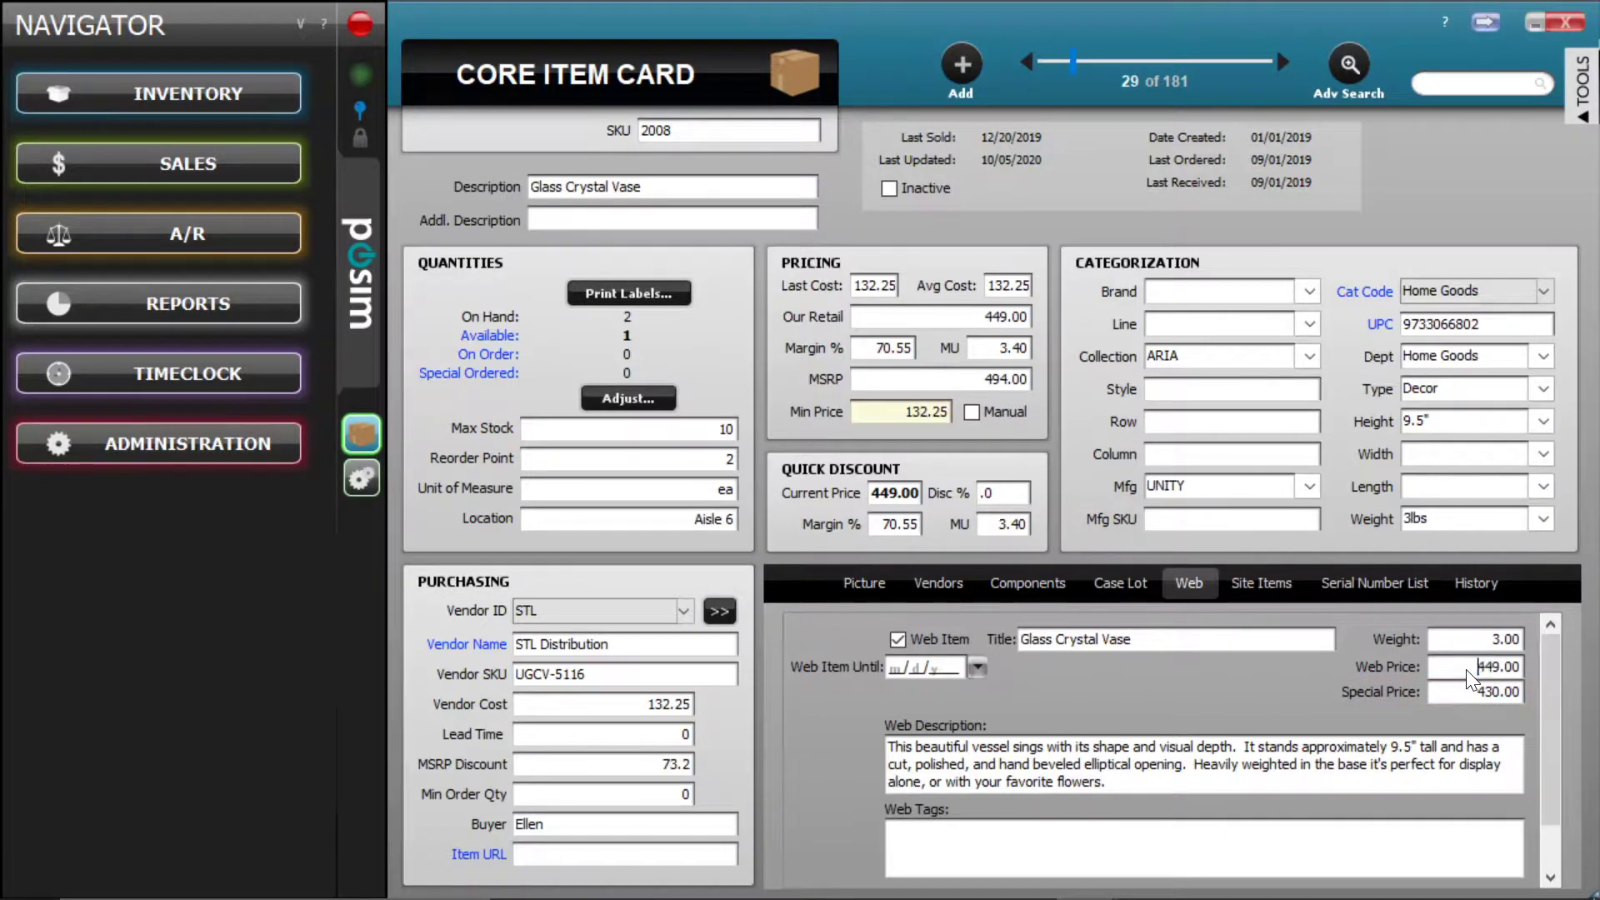
pyautogui.doubleClick(1465, 669)
pyautogui.click(1151, 790)
# Step: Leave Web Item Until blank and turn on 'Delete Shopify Item if not EVO Web Item' in Shopify Preferences
pyautogui.click(976, 666)
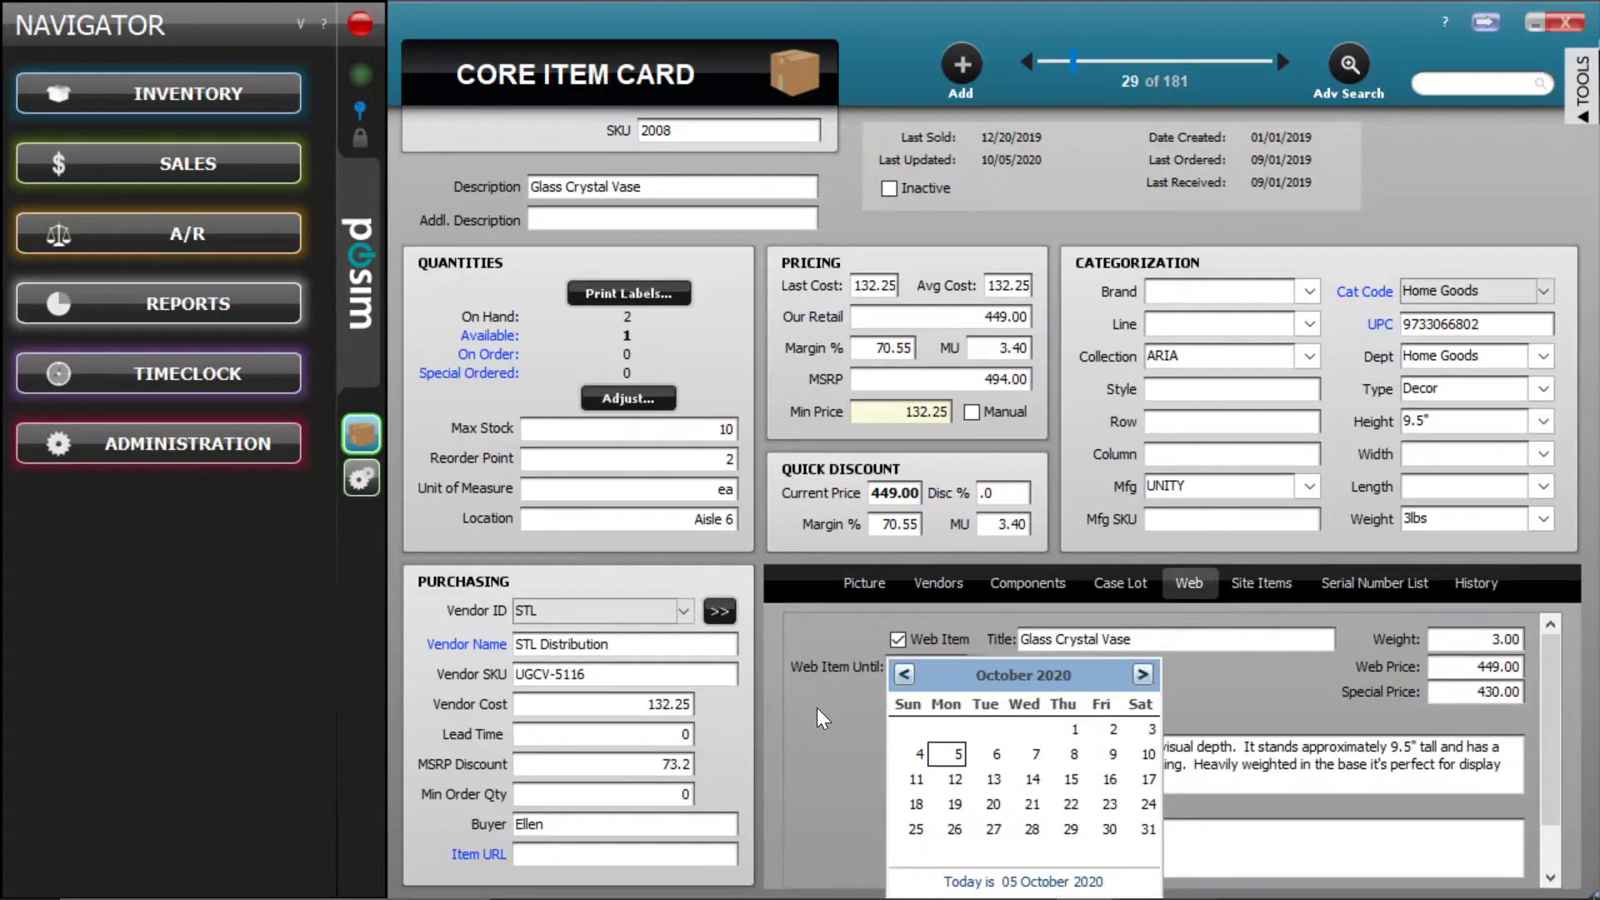
pyautogui.click(816, 707)
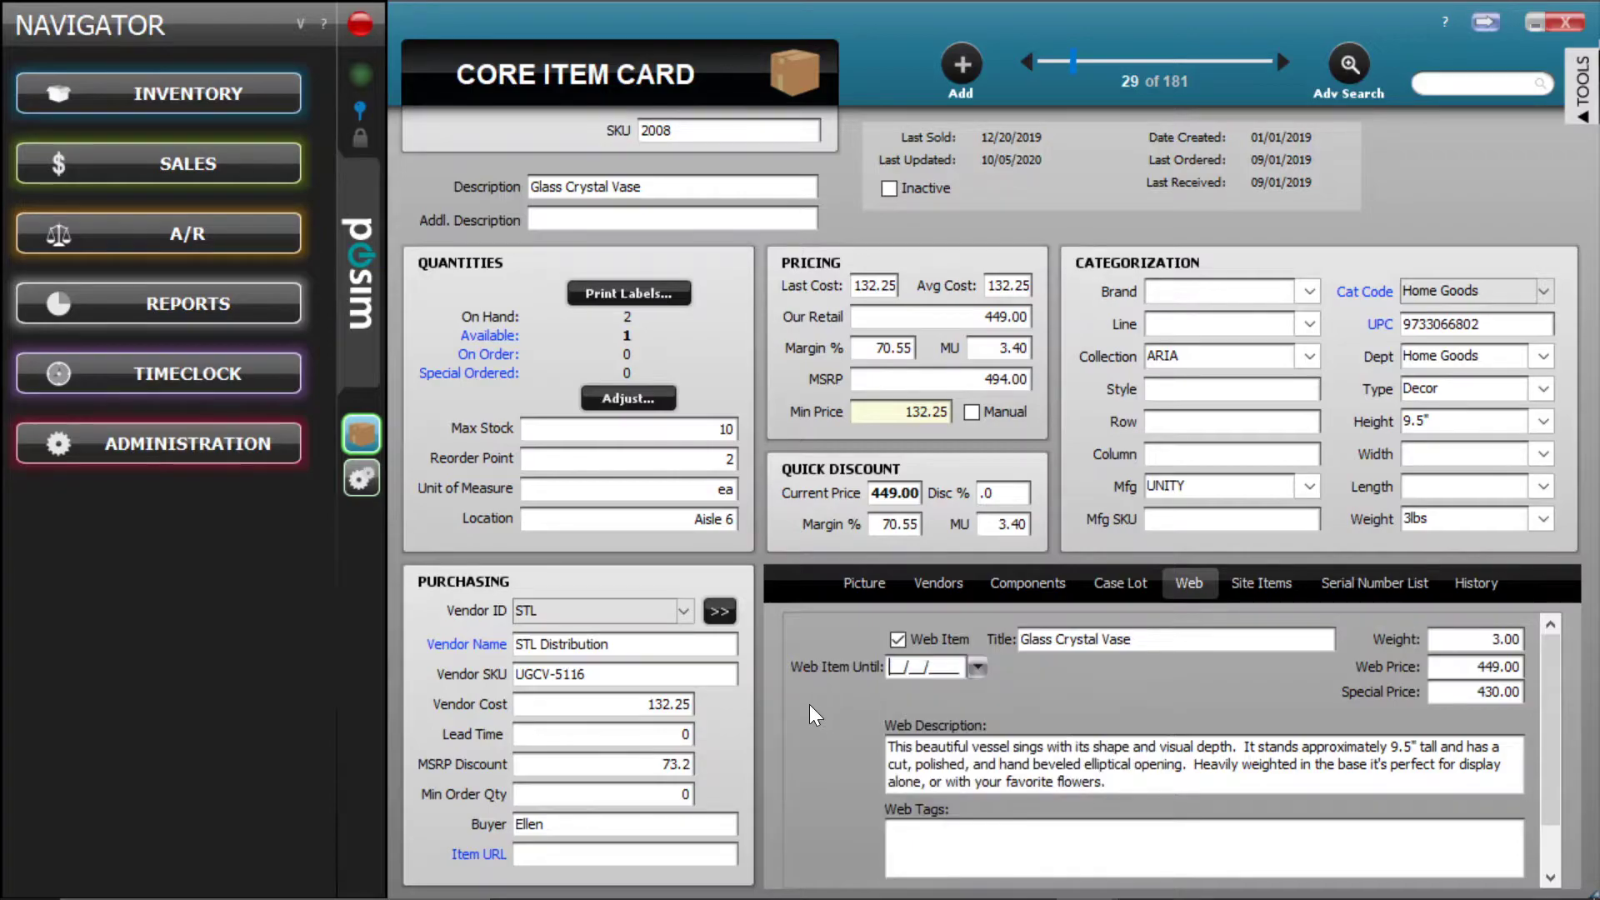
pyautogui.click(361, 477)
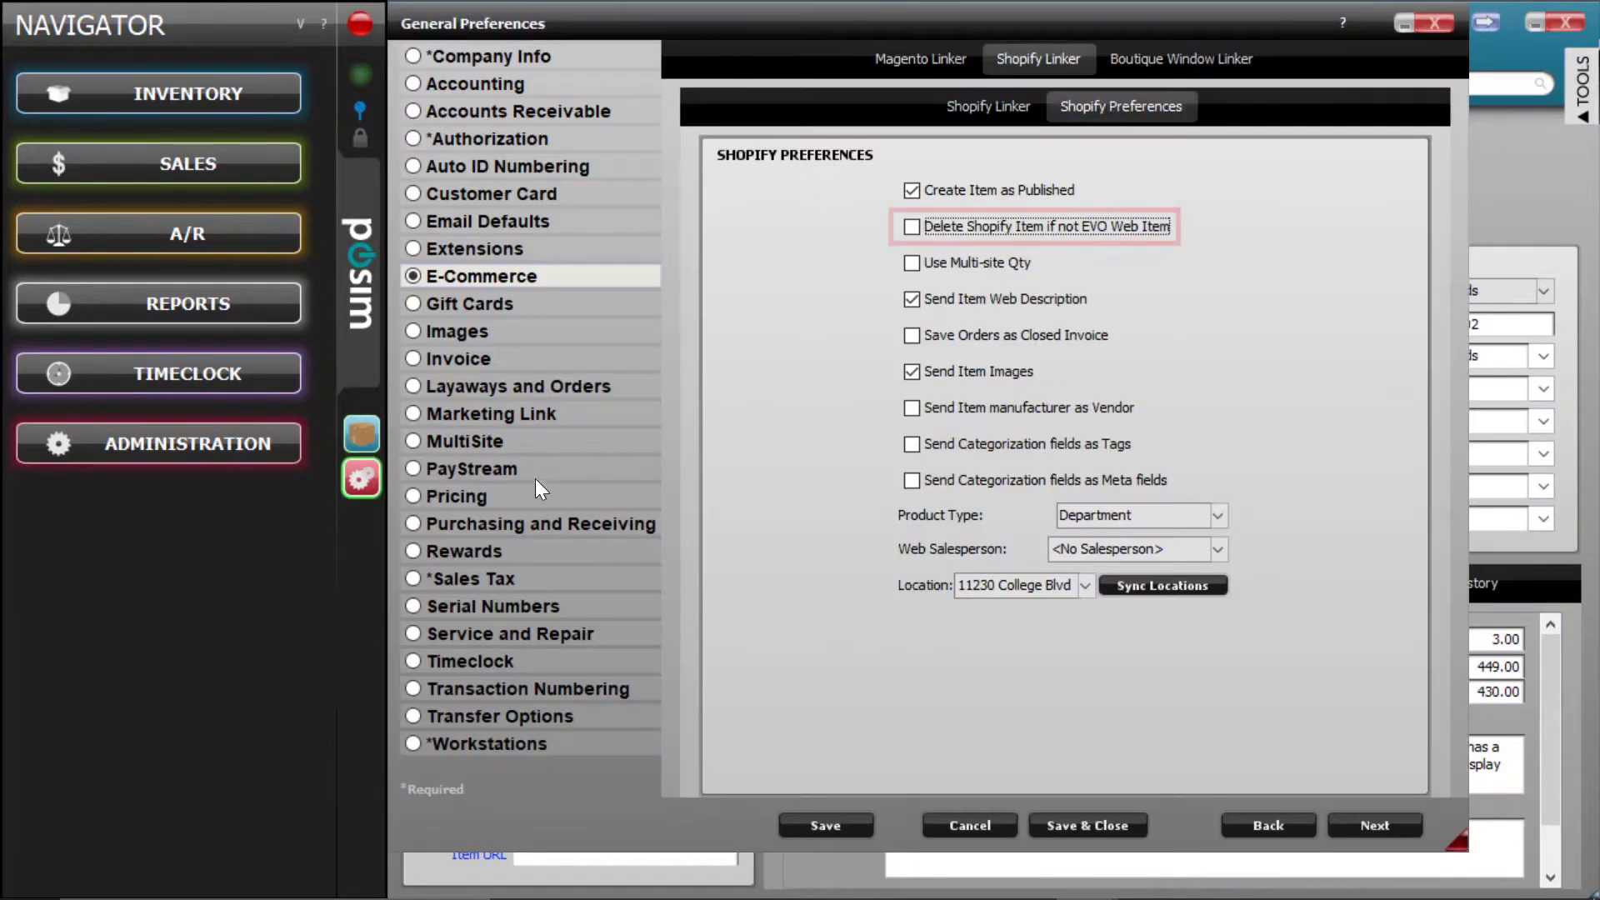
pyautogui.click(1006, 234)
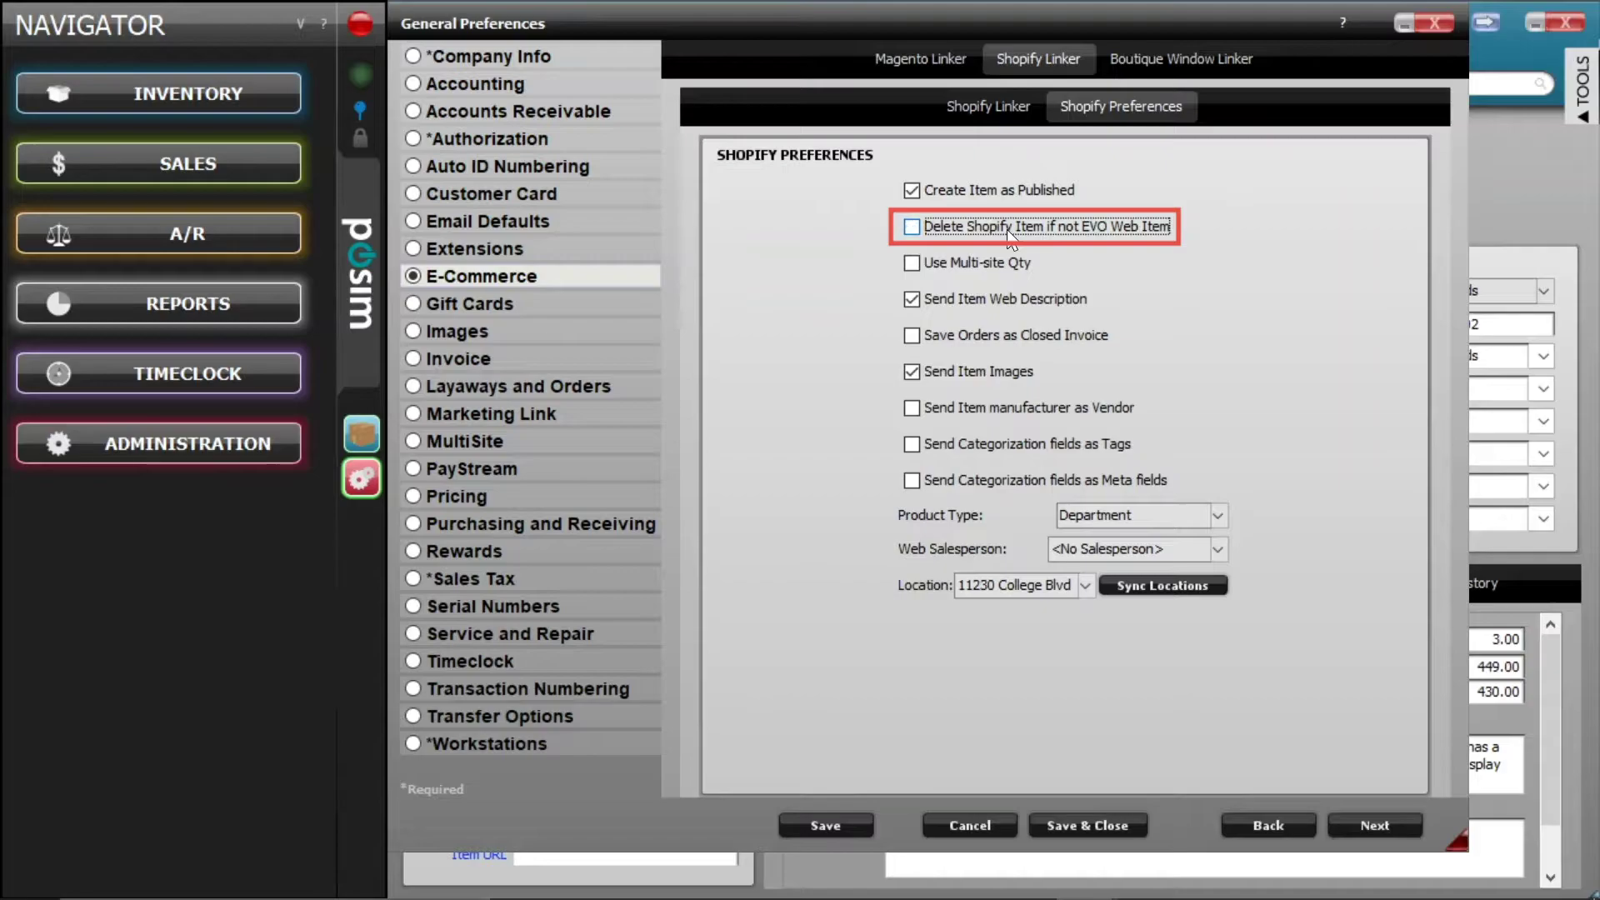
pyautogui.click(1405, 20)
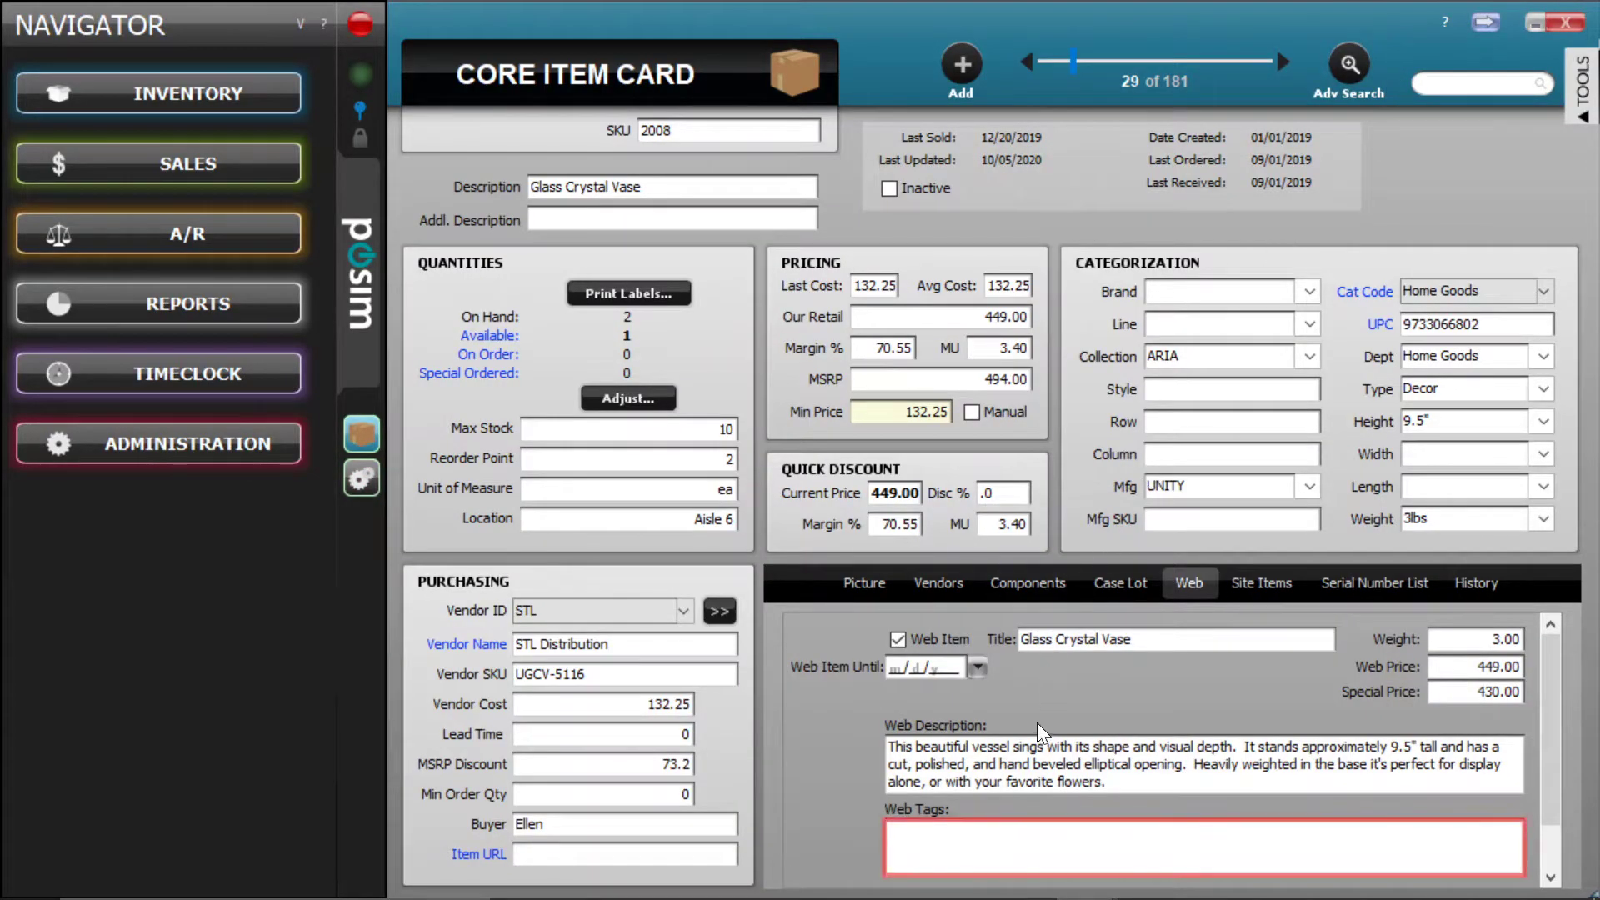
# Step: Go from the empty Web Tags field on the vase's item card to the Item Grid View
pyautogui.click(980, 855)
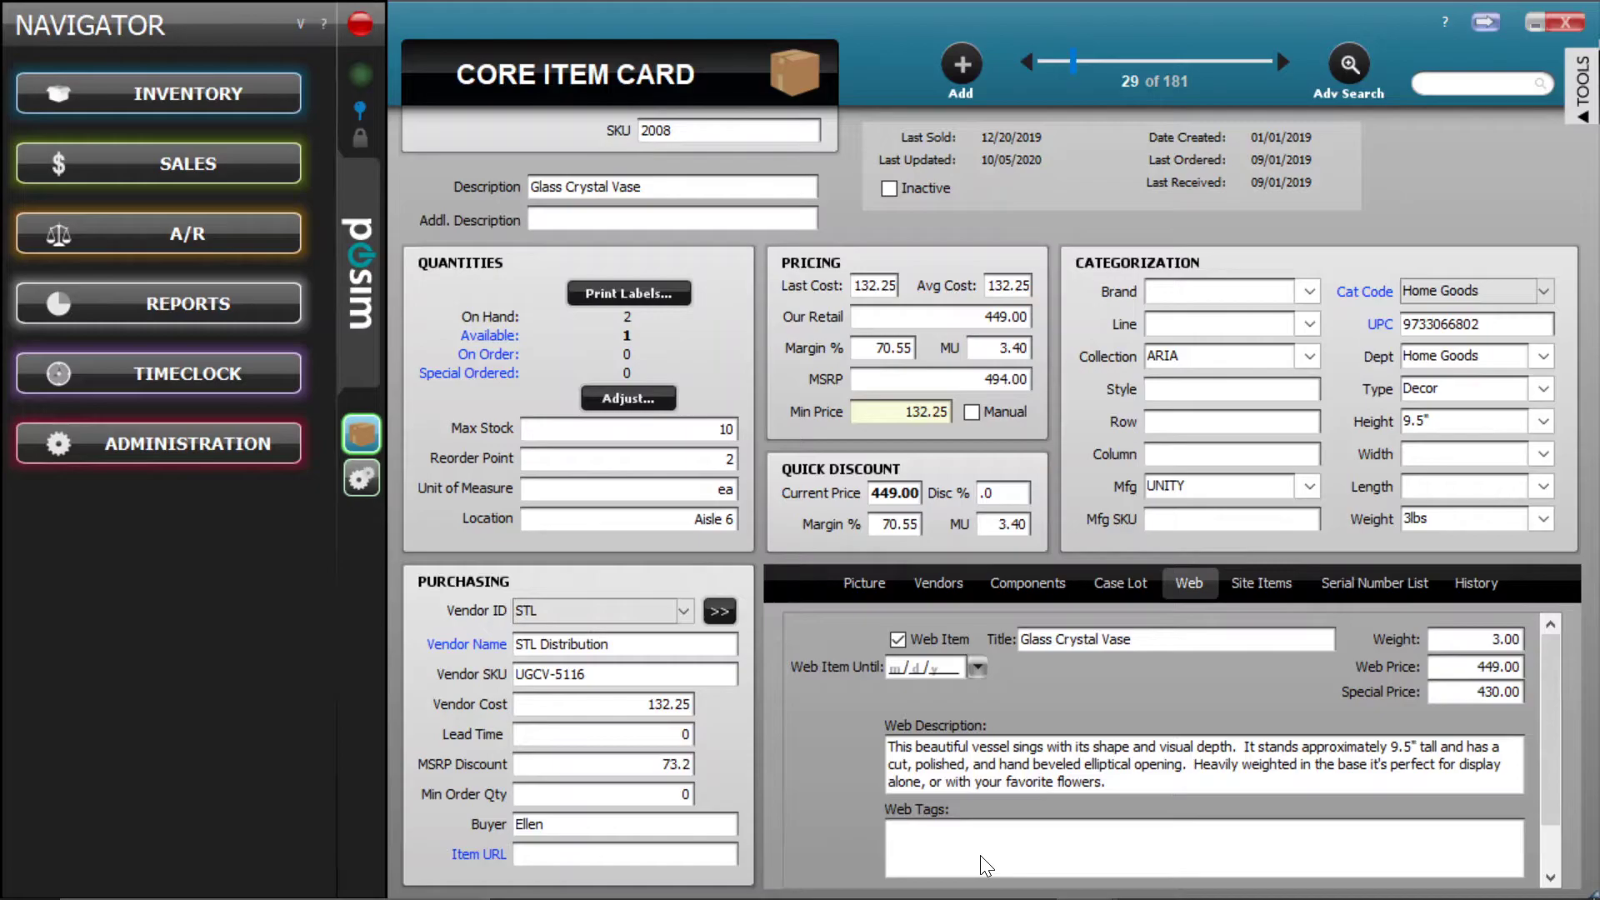
pyautogui.click(1492, 19)
# Step: Fill the editable grid with the 100 items found by an advanced search for Web Item = True
pyautogui.click(1491, 19)
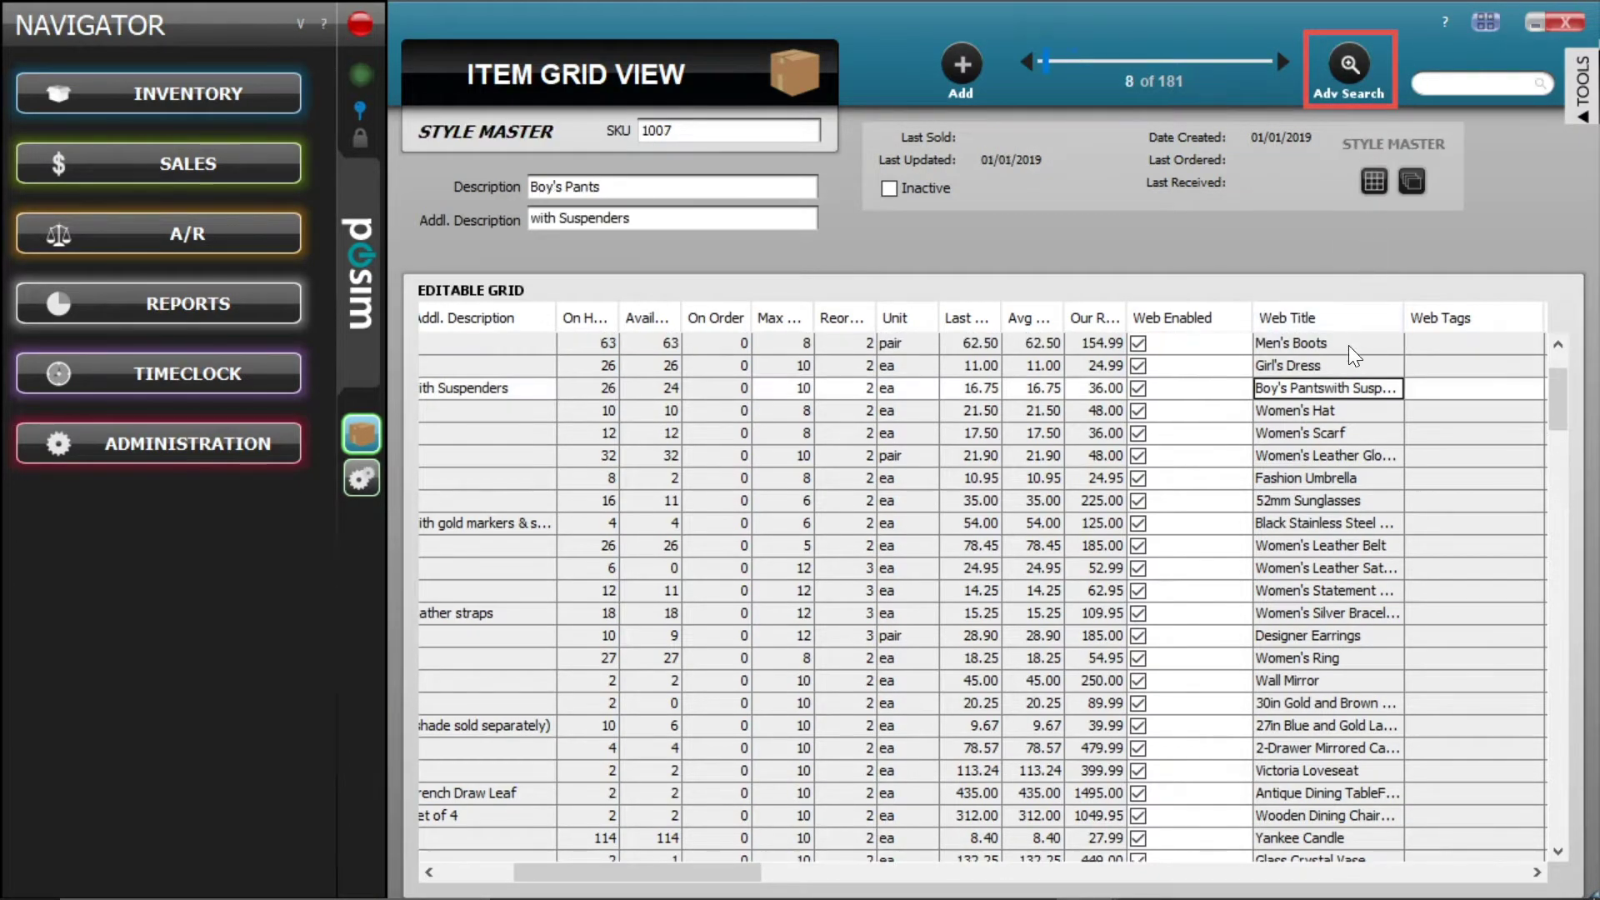
pyautogui.click(1349, 60)
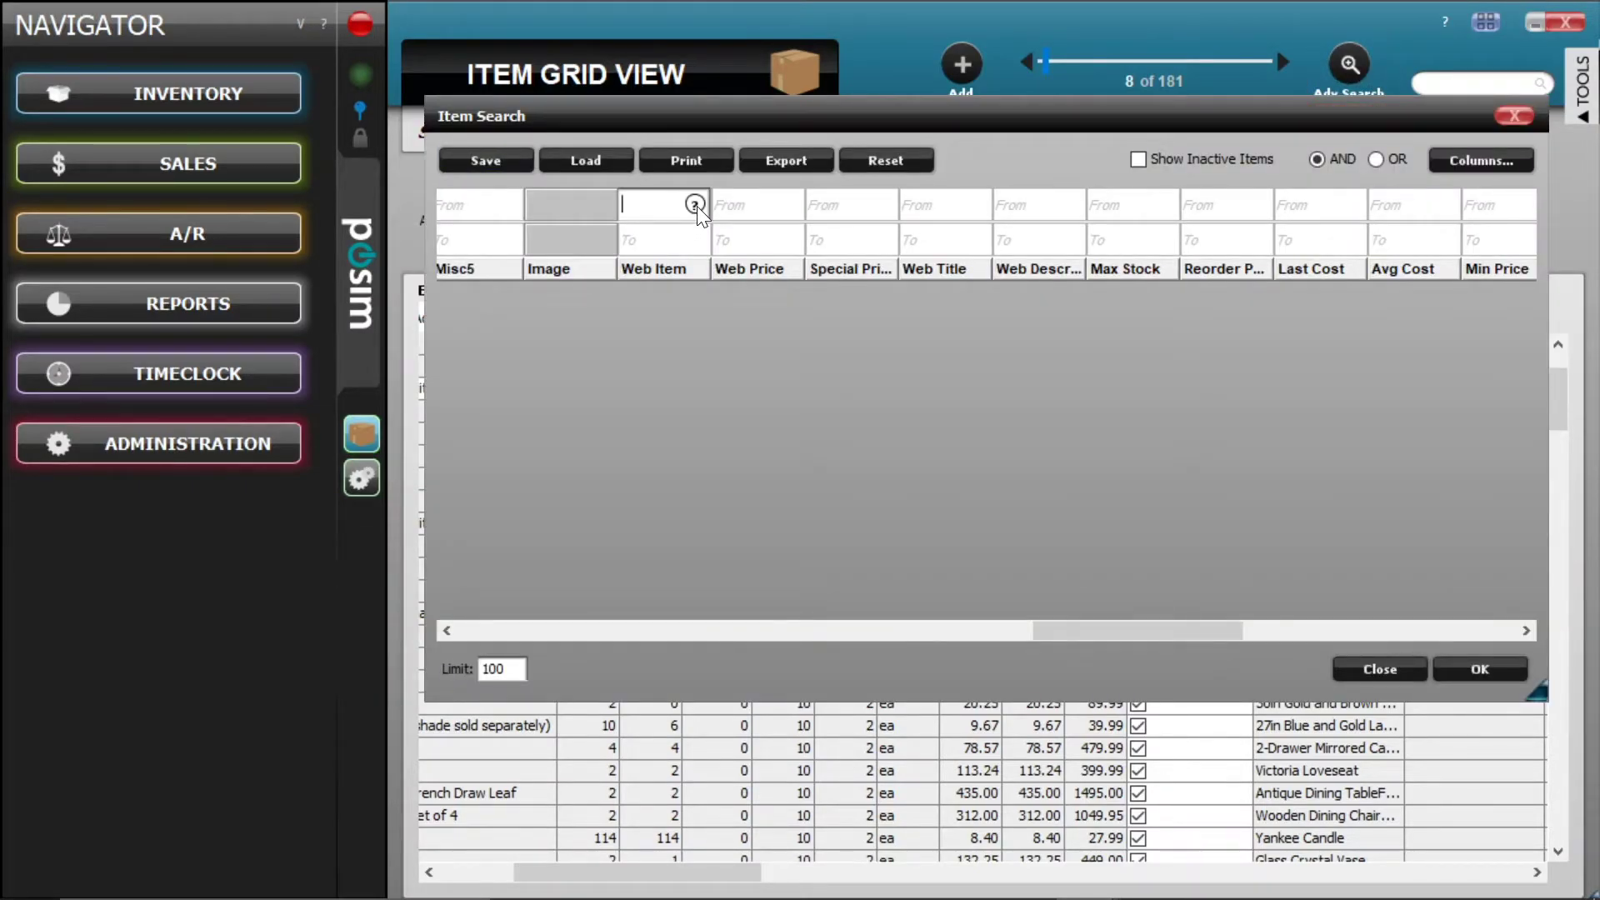
pyautogui.click(694, 206)
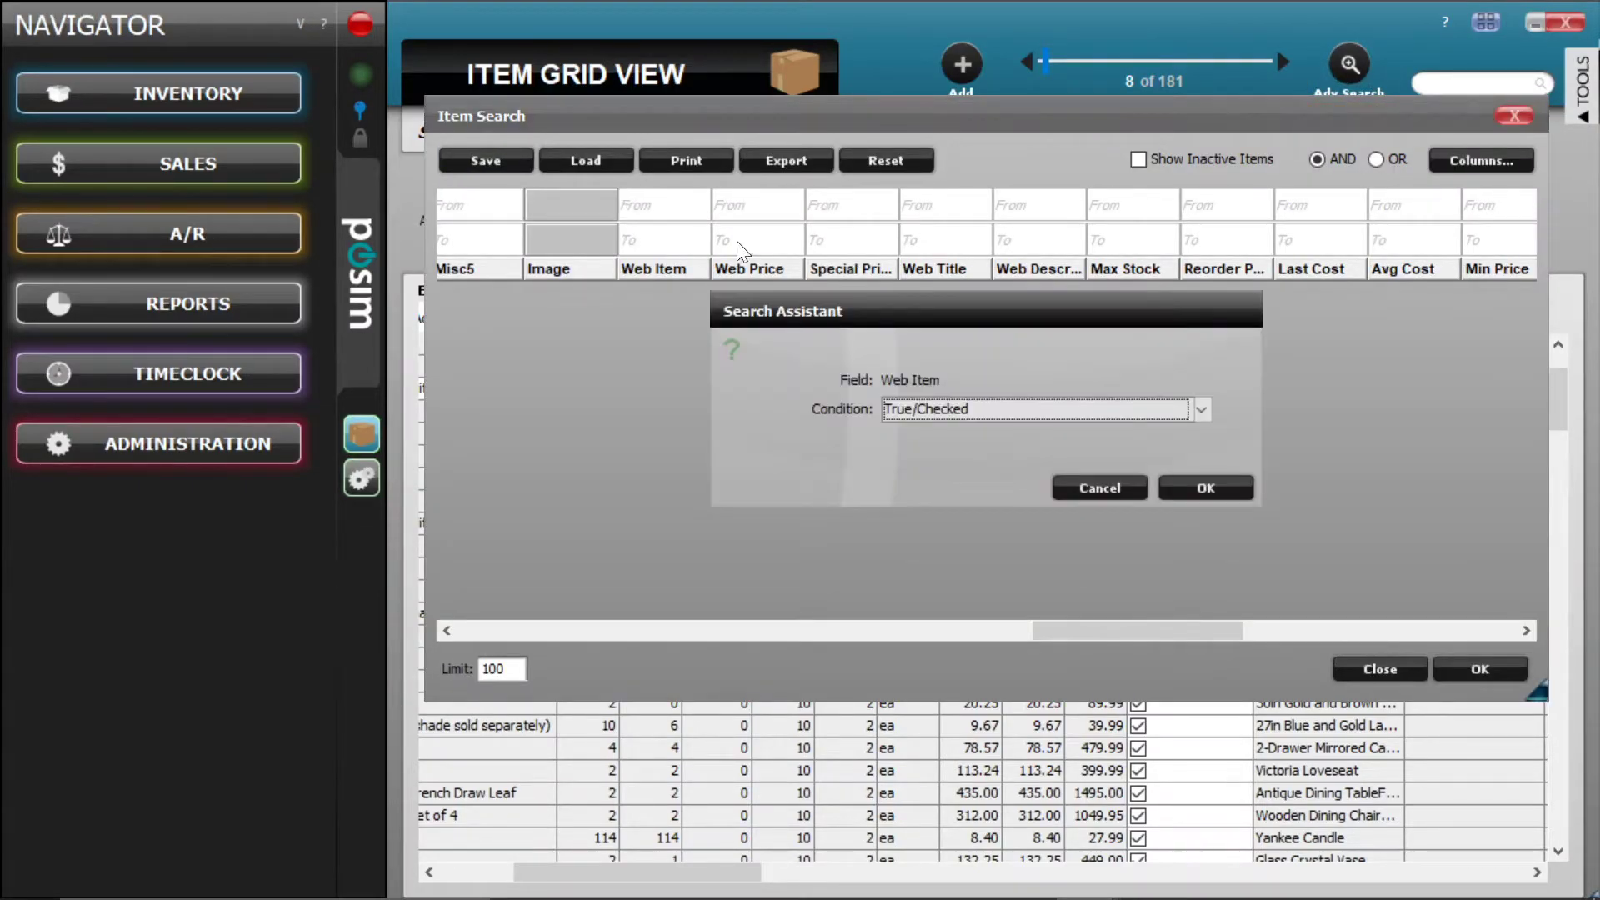
pyautogui.click(1193, 489)
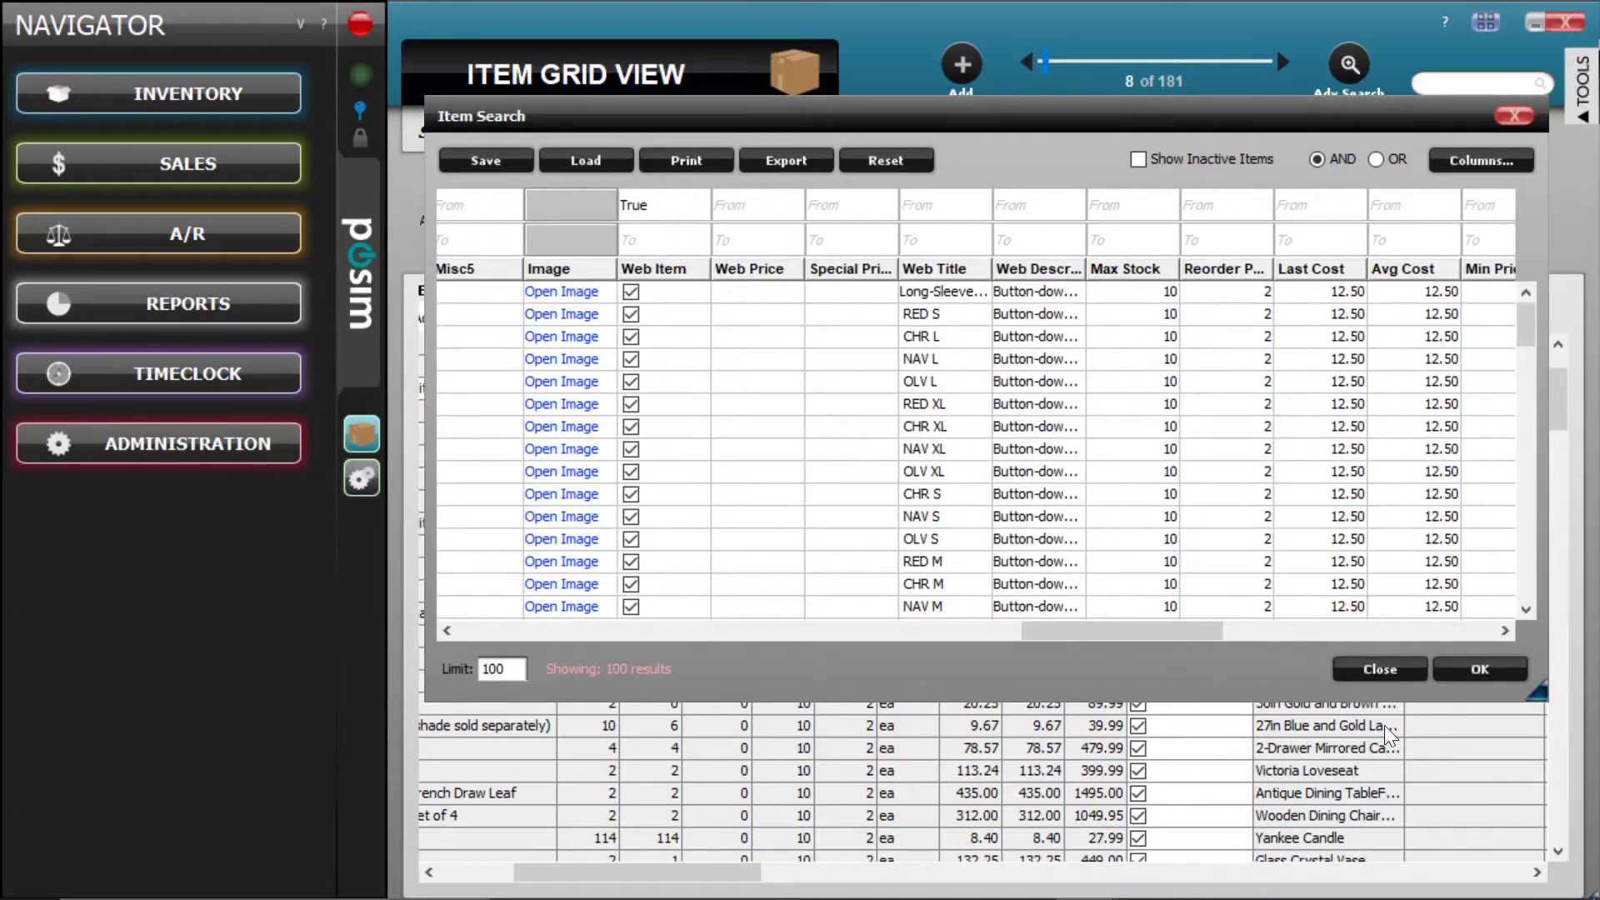
pyautogui.click(1483, 667)
# Step: Select the whole Web Tags column and start a Fill Down by formula
pyautogui.click(1444, 316)
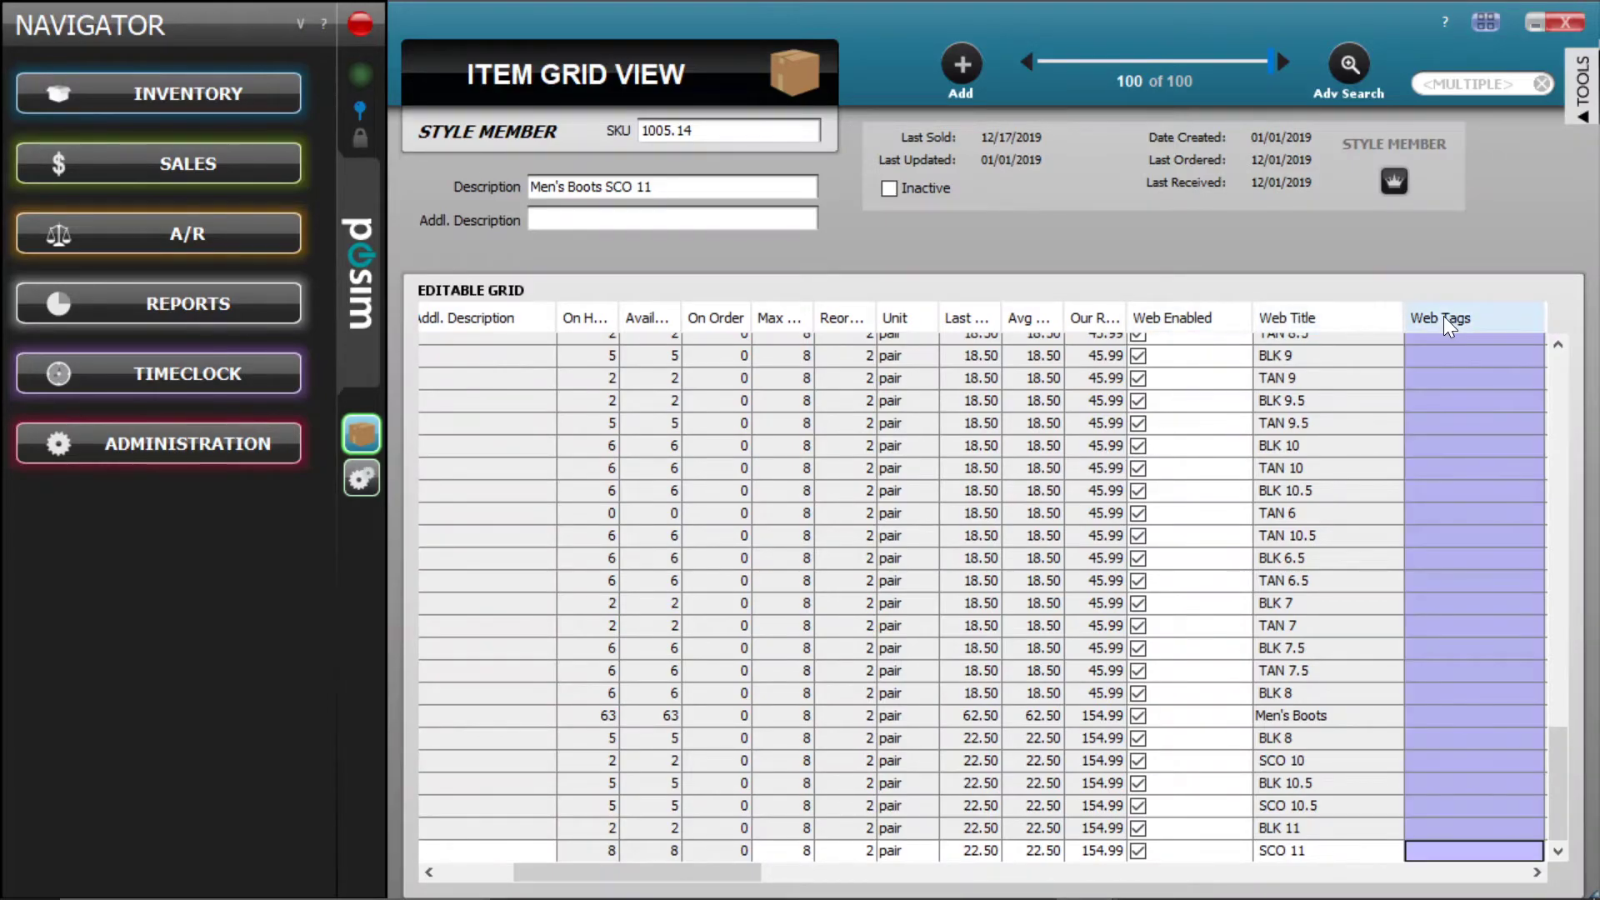
pyautogui.rightClick(1456, 400)
pyautogui.moveTo(1471, 471)
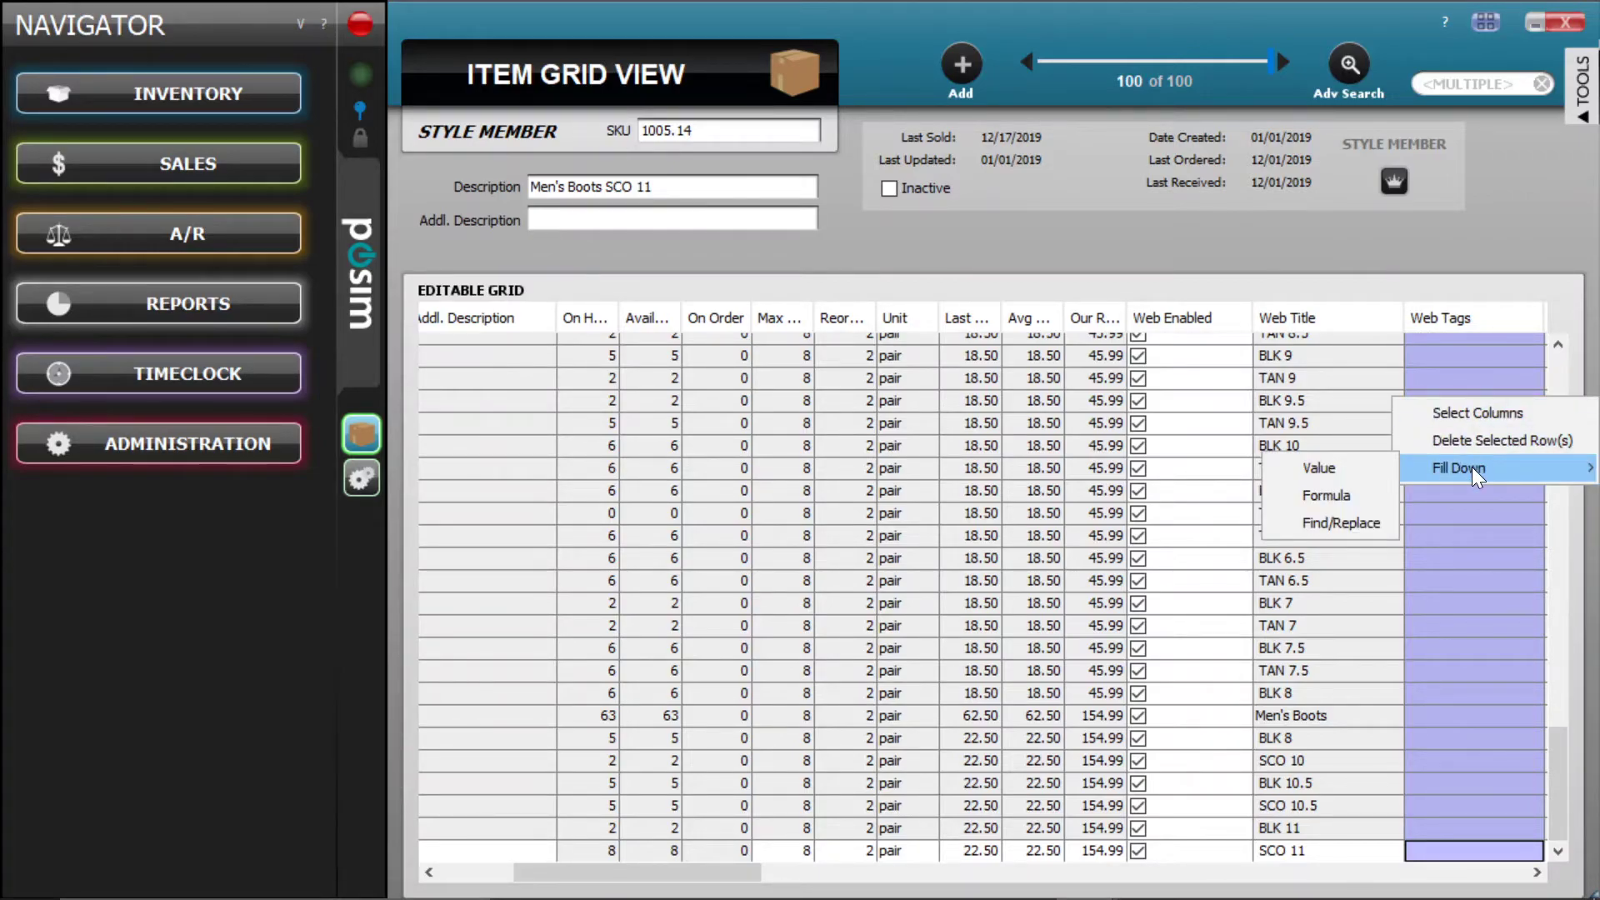
pyautogui.click(1344, 497)
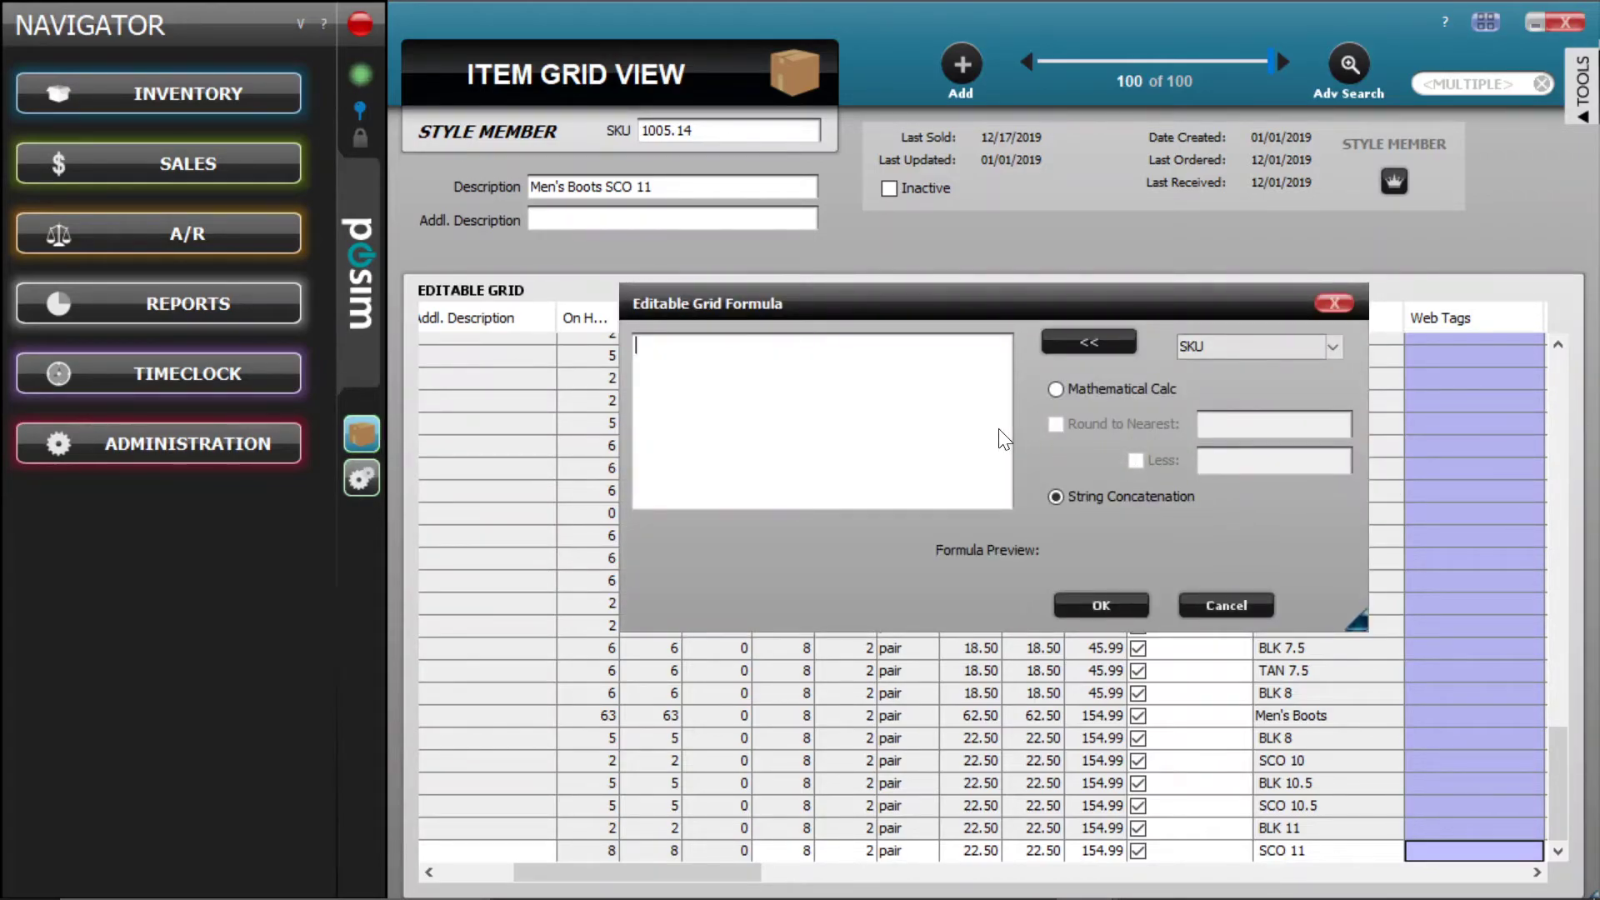
# Step: Build the fill-down formula '{Web Tags}, example tag' by inserting the Web Tags field
pyautogui.click(1241, 349)
pyautogui.moveTo(1331, 391); pyautogui.dragTo(1376, 689)
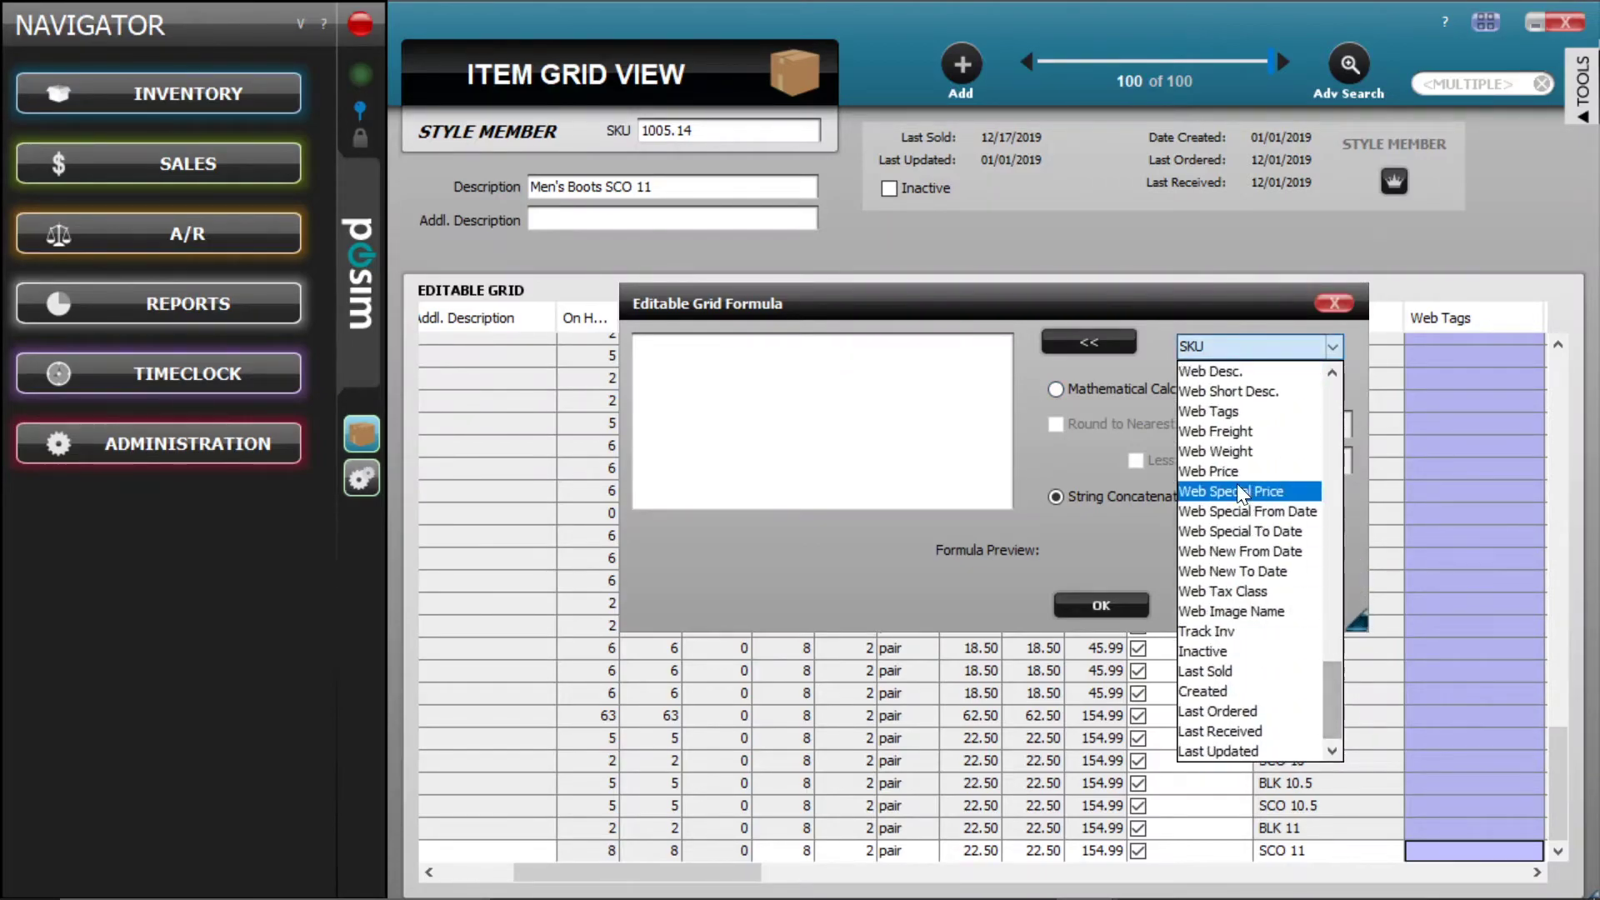
pyautogui.click(1239, 412)
pyautogui.click(1098, 340)
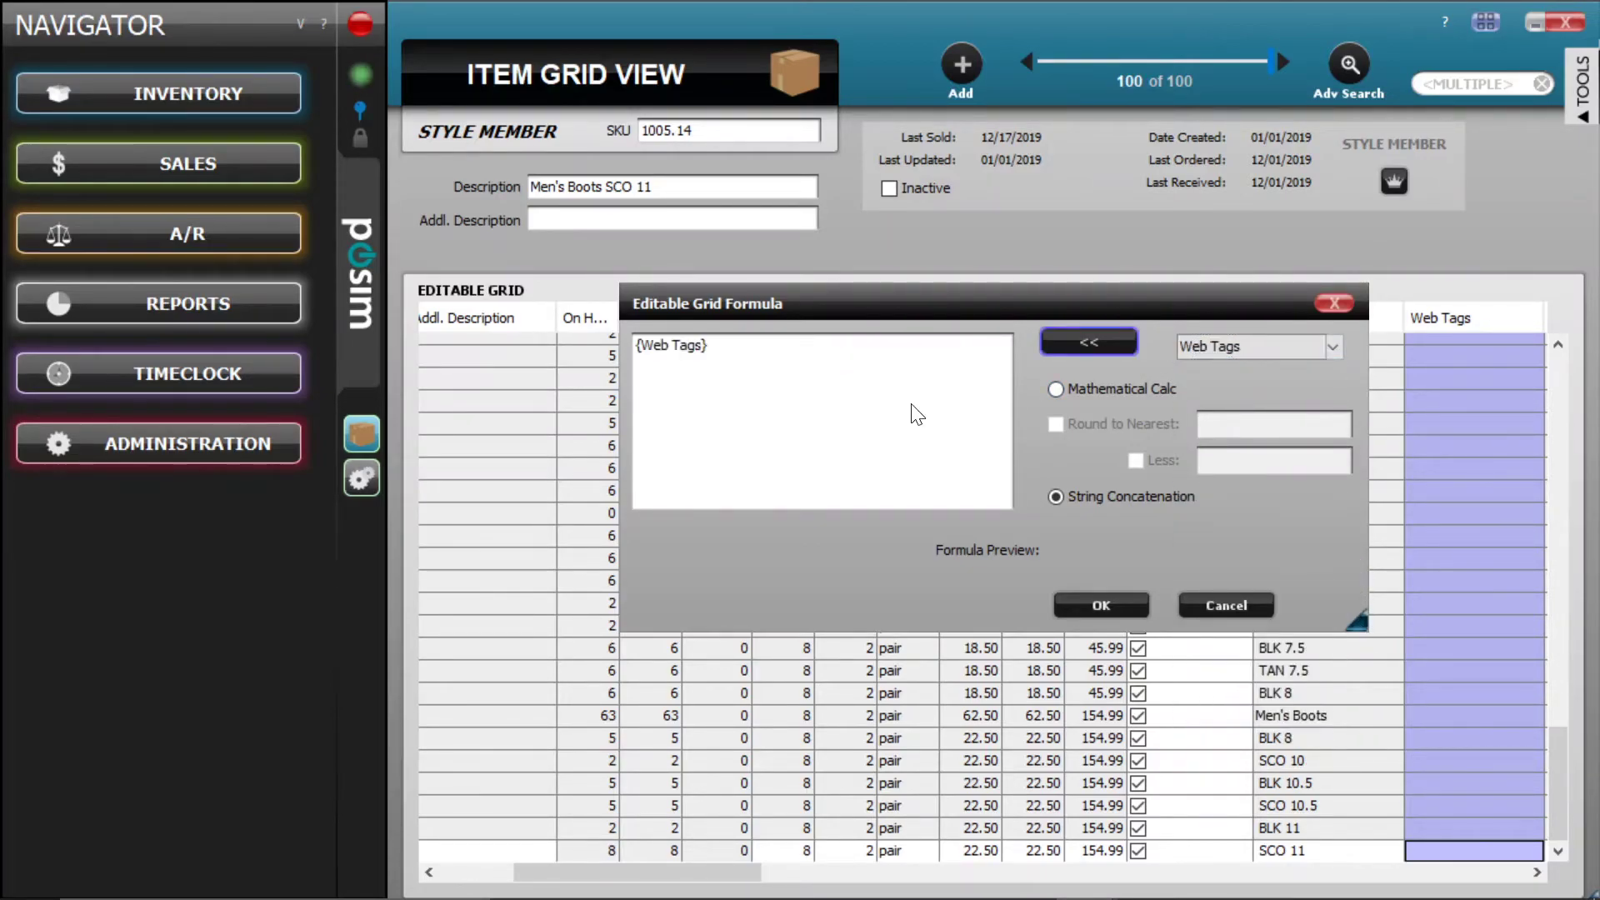
pyautogui.click(861, 387)
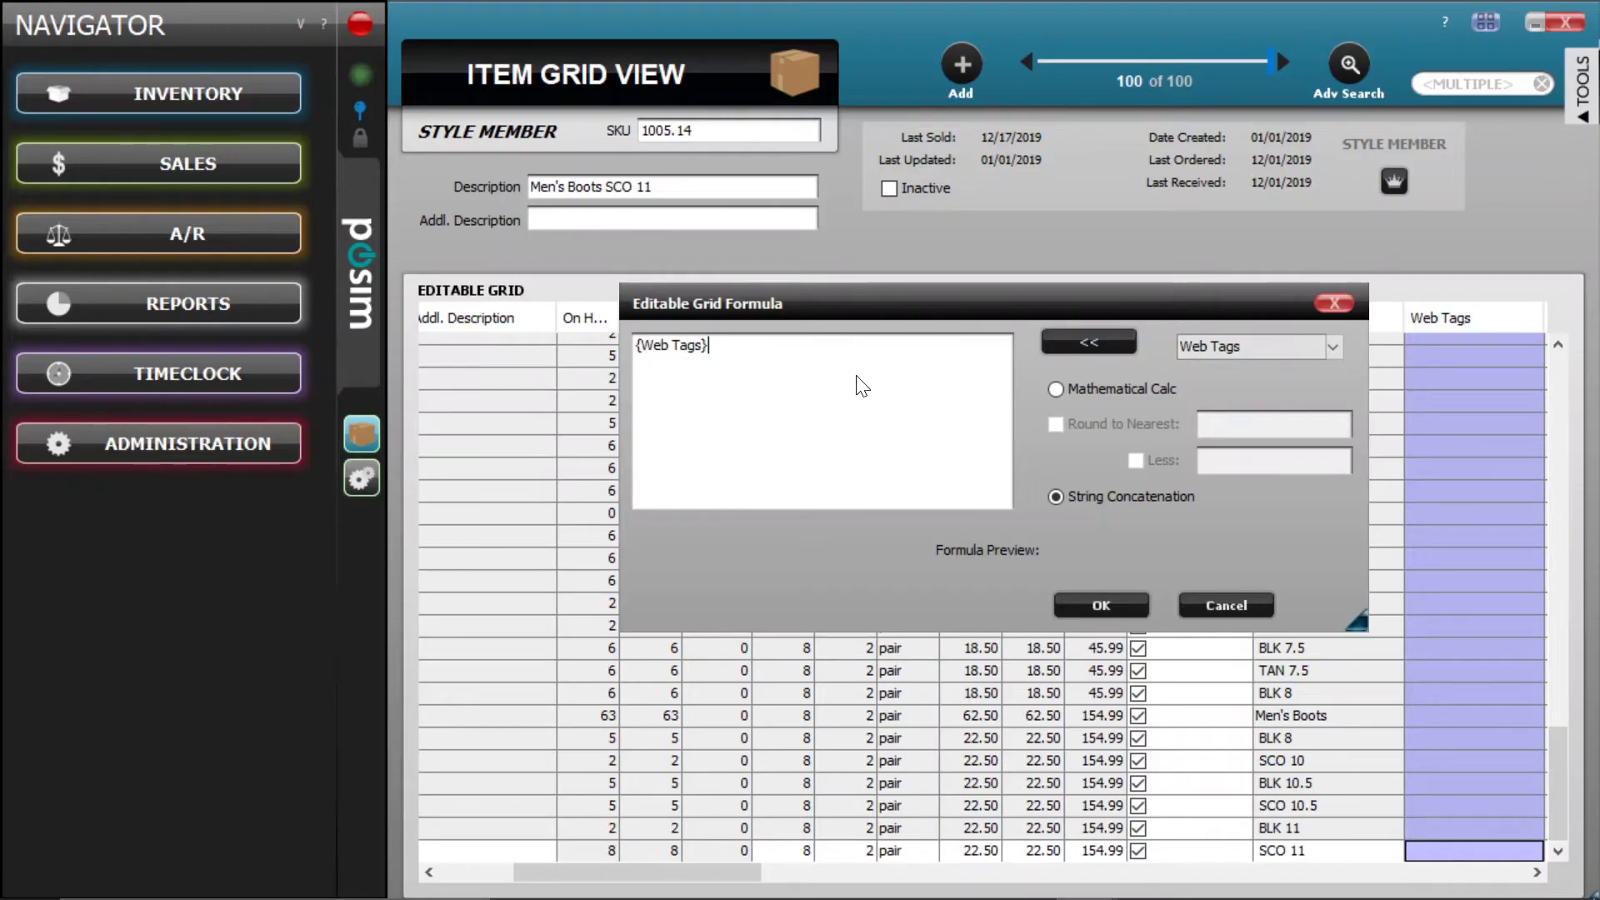
pyautogui.write(', exampl')
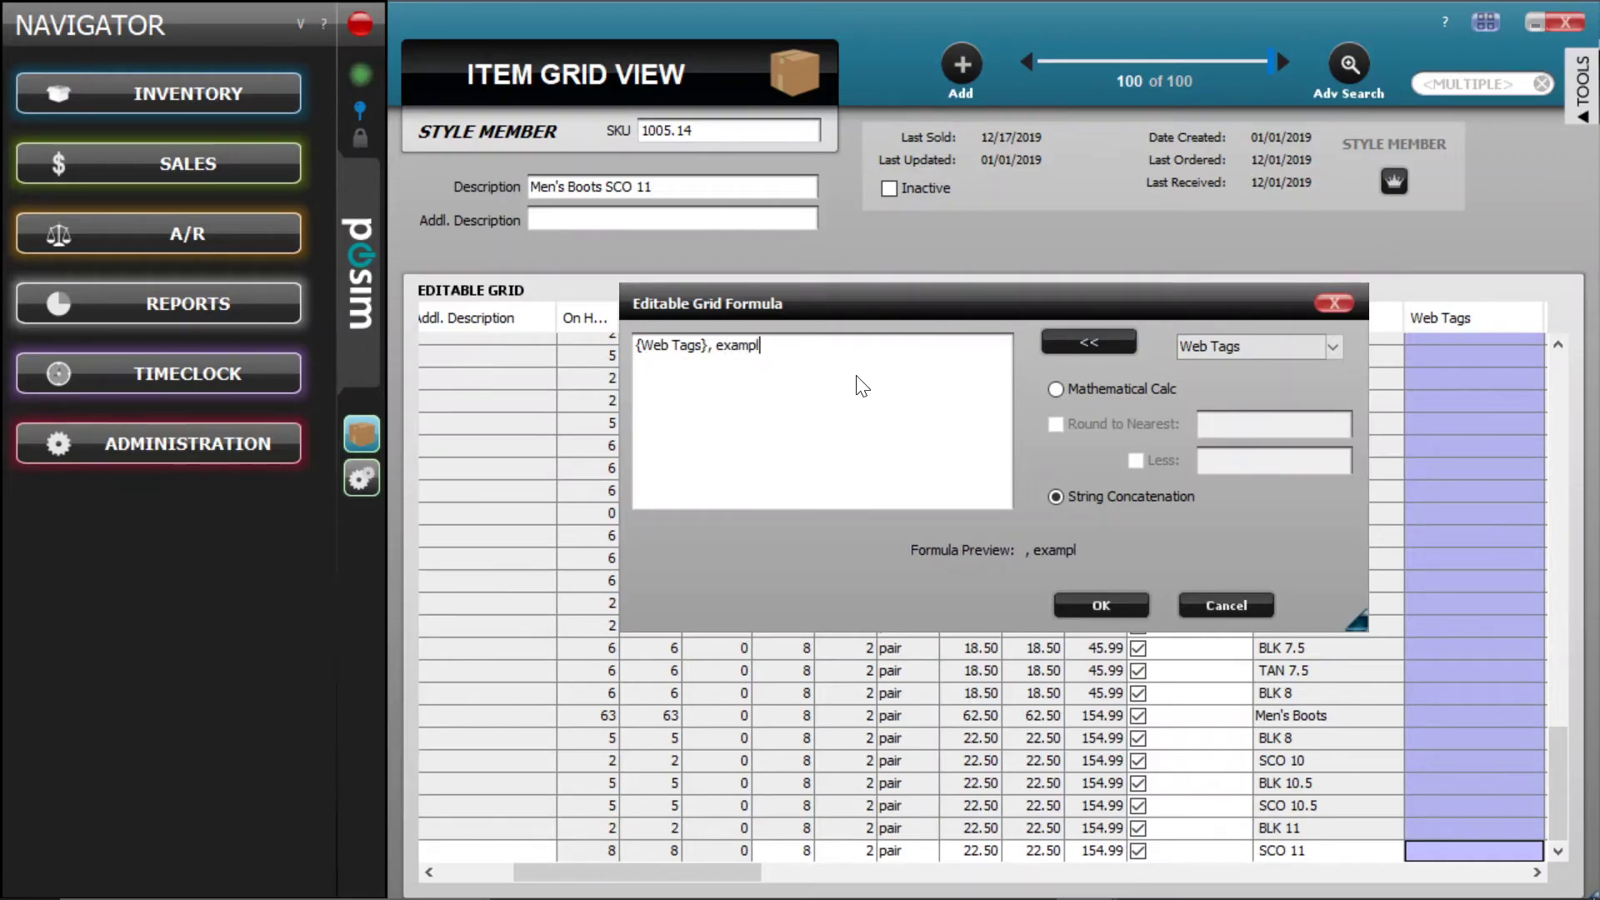
pyautogui.write('e tag')
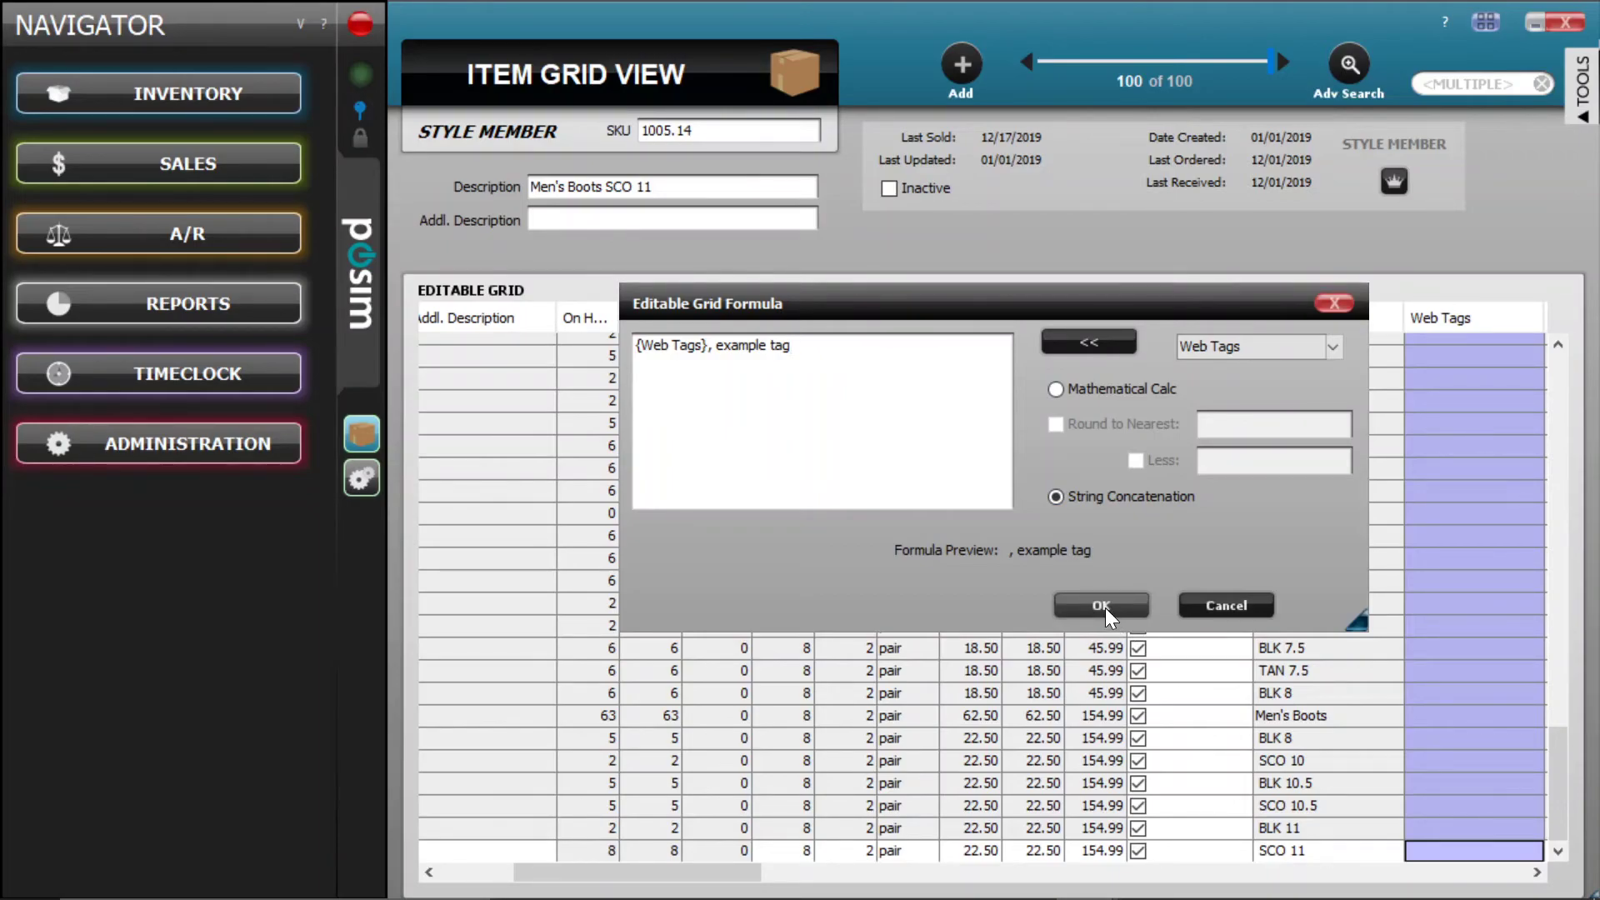
# Step: Apply the formula and return to Men's Boots SCO 11's Core Item Card, showing its Image Name field
pyautogui.click(1218, 609)
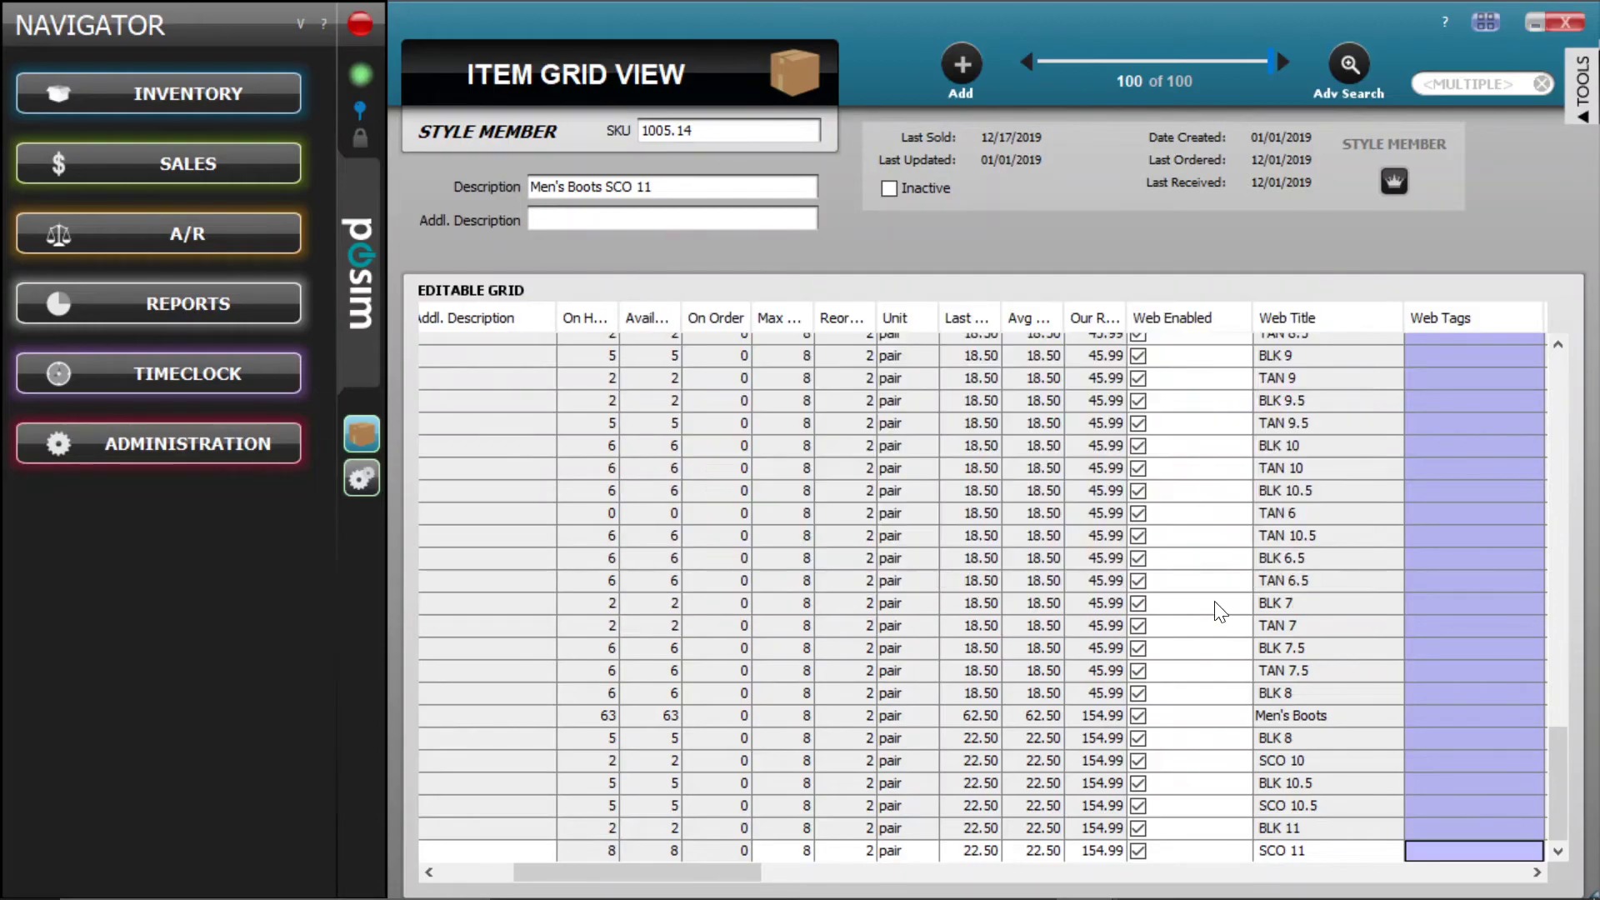
pyautogui.click(1488, 25)
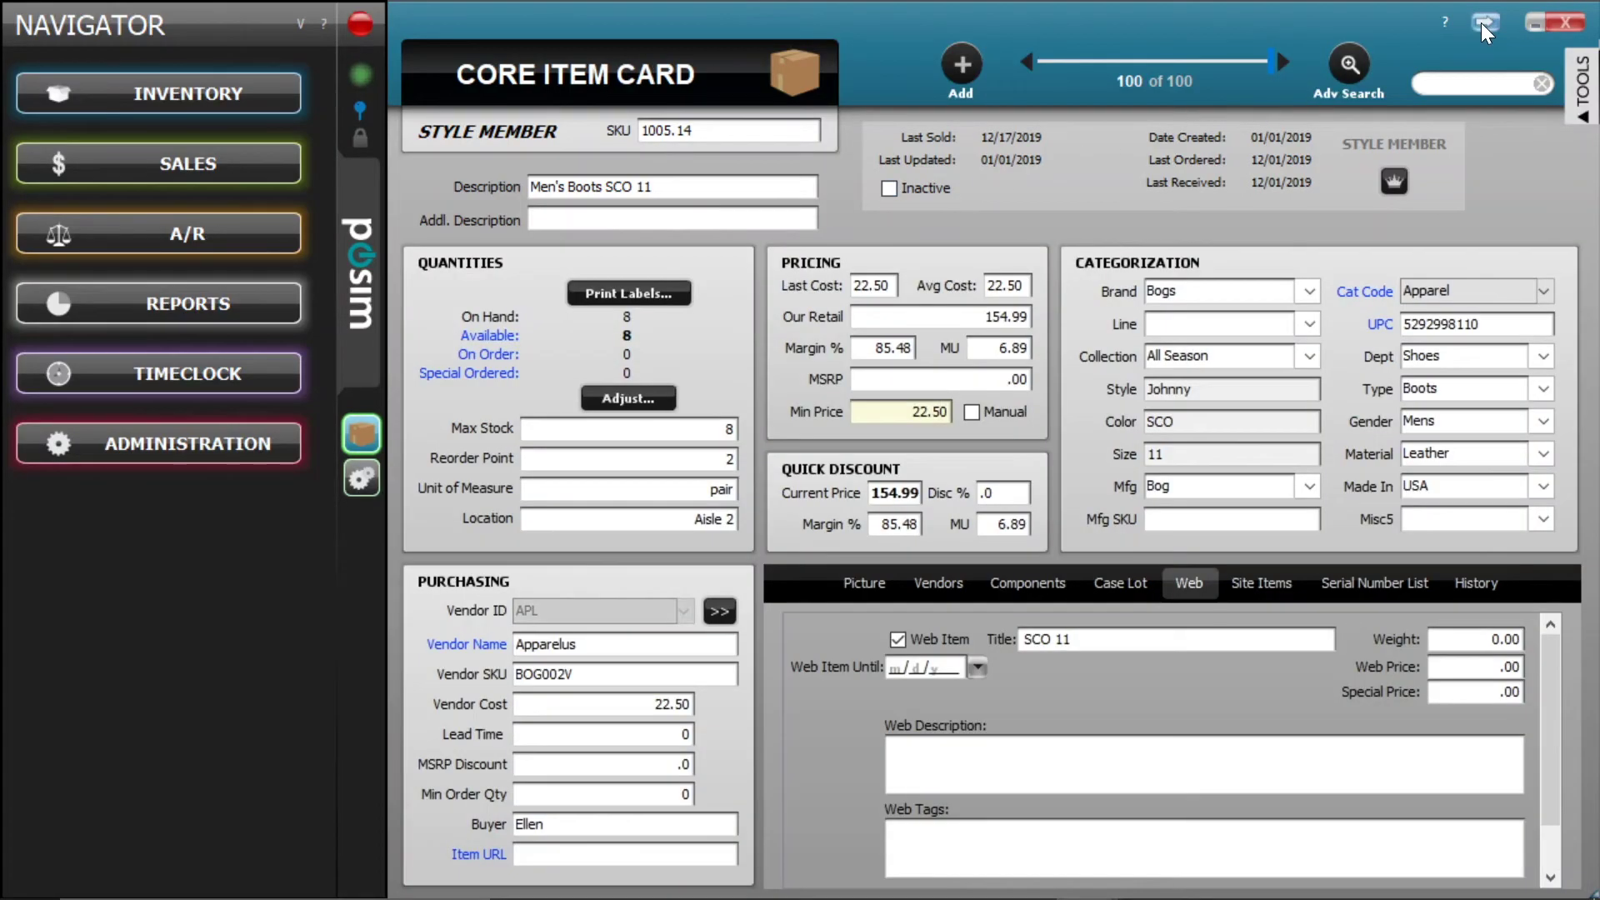
pyautogui.scroll(-2, 1561, 663)
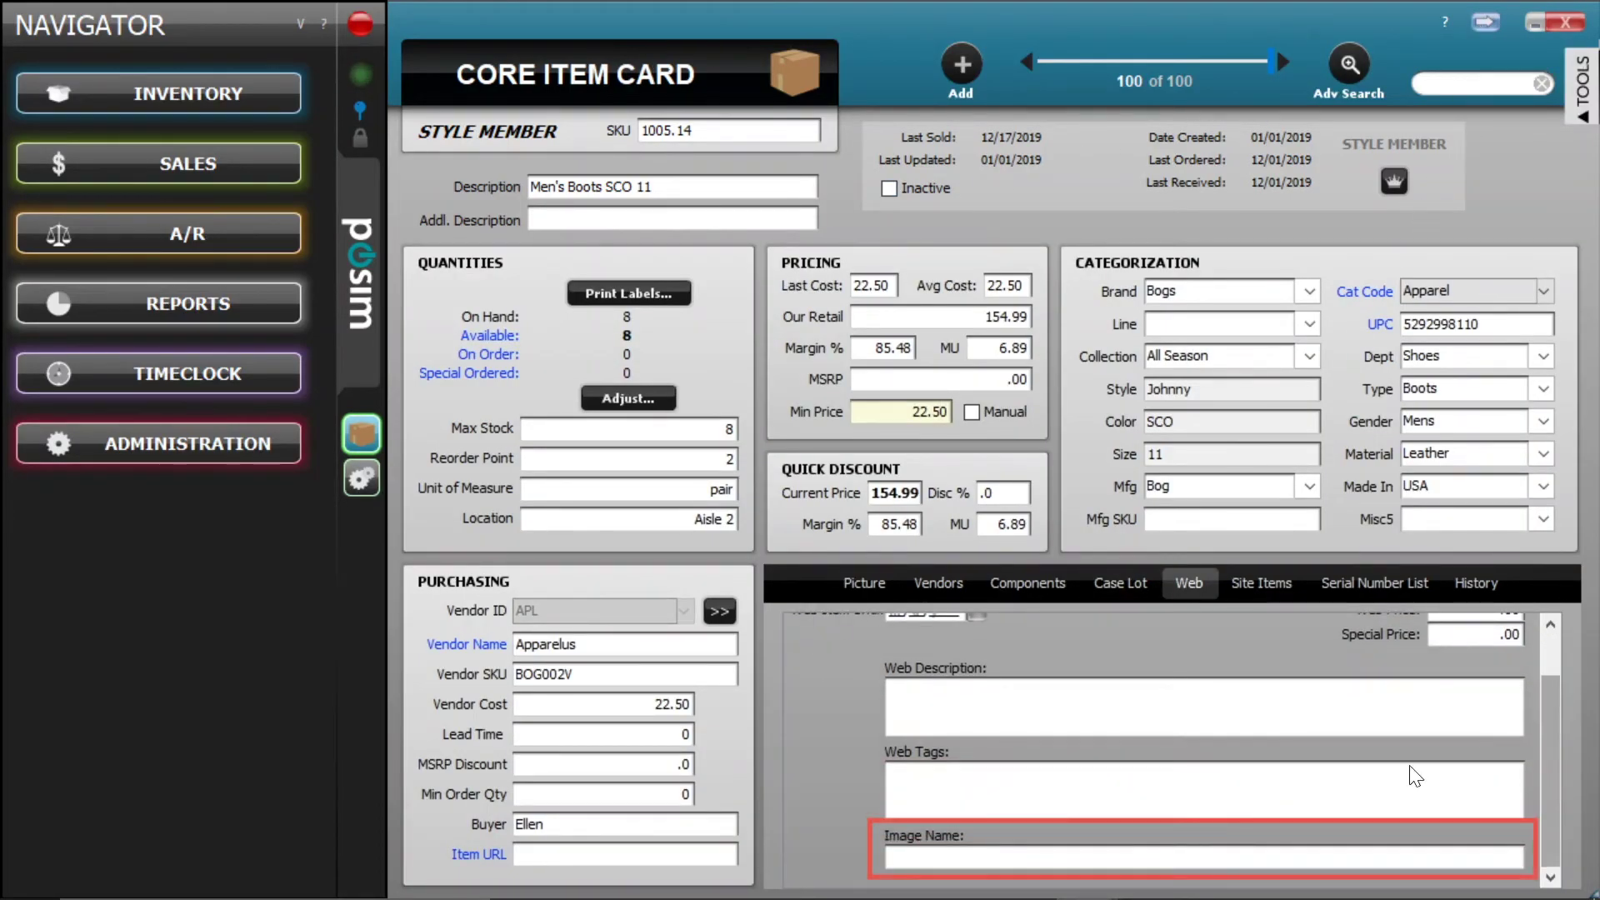
pyautogui.click(946, 859)
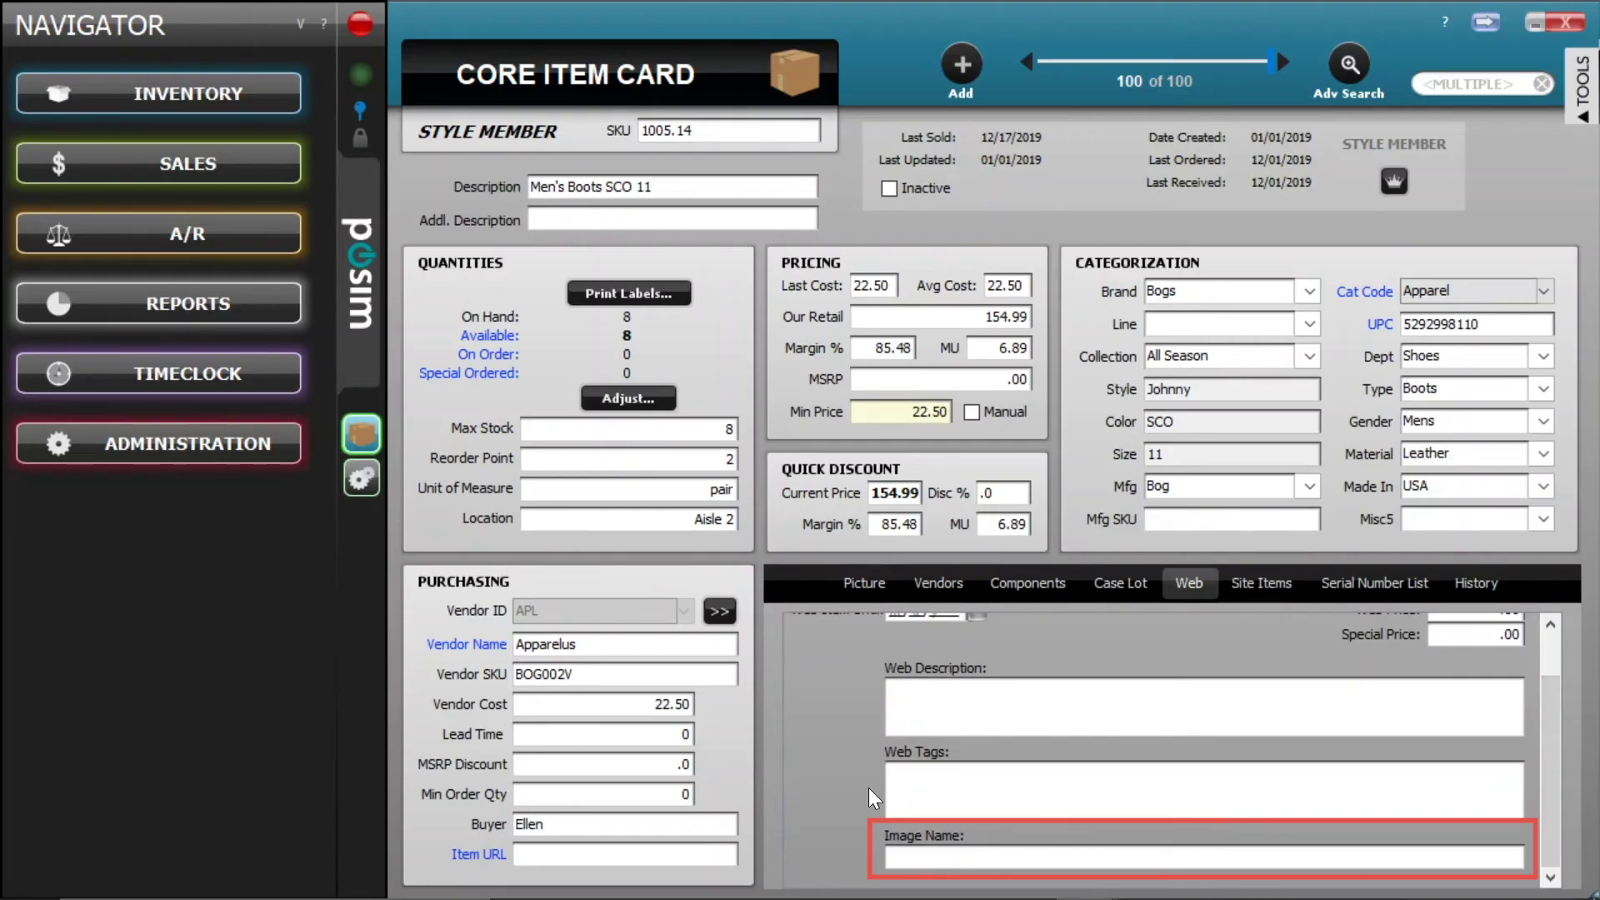